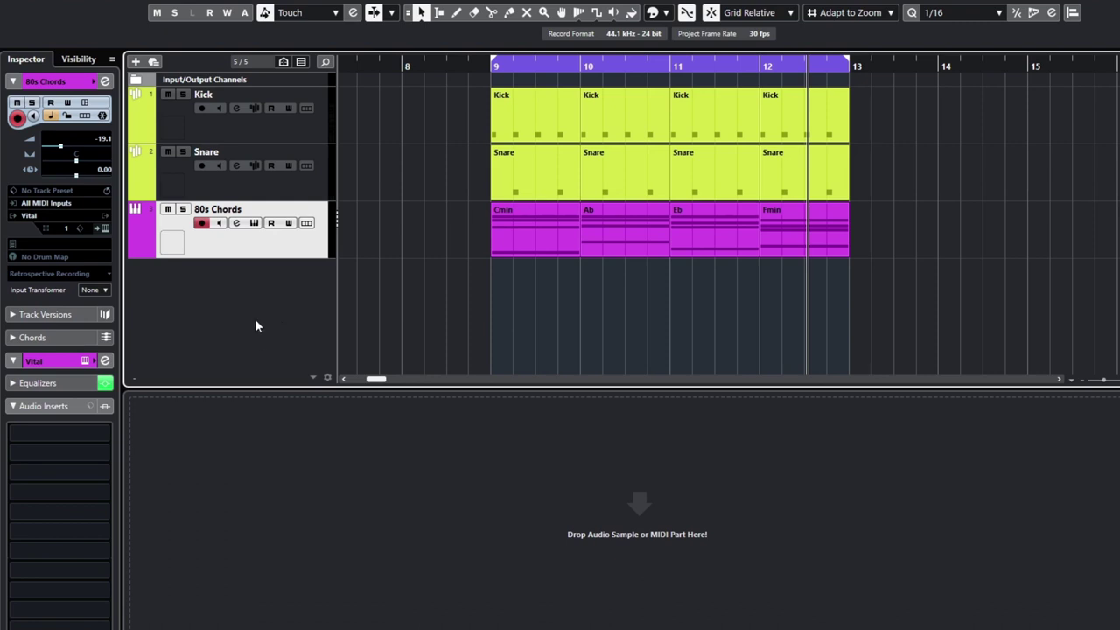
- Add an instrument track from the track list with Serum_x64 as its instrument
right_click(255, 320)
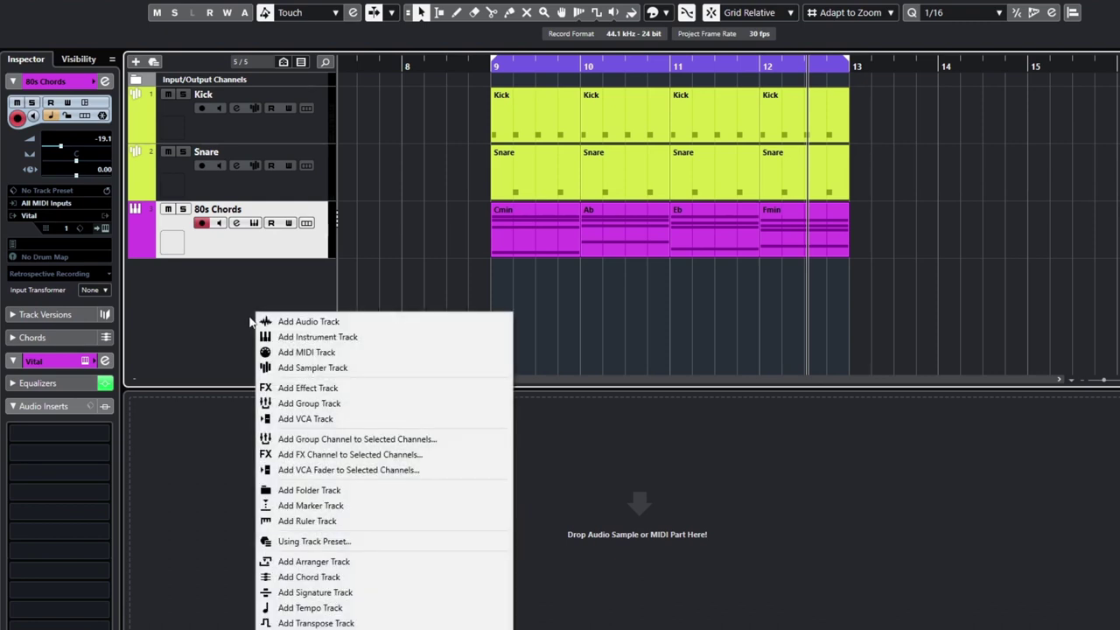
click(308, 339)
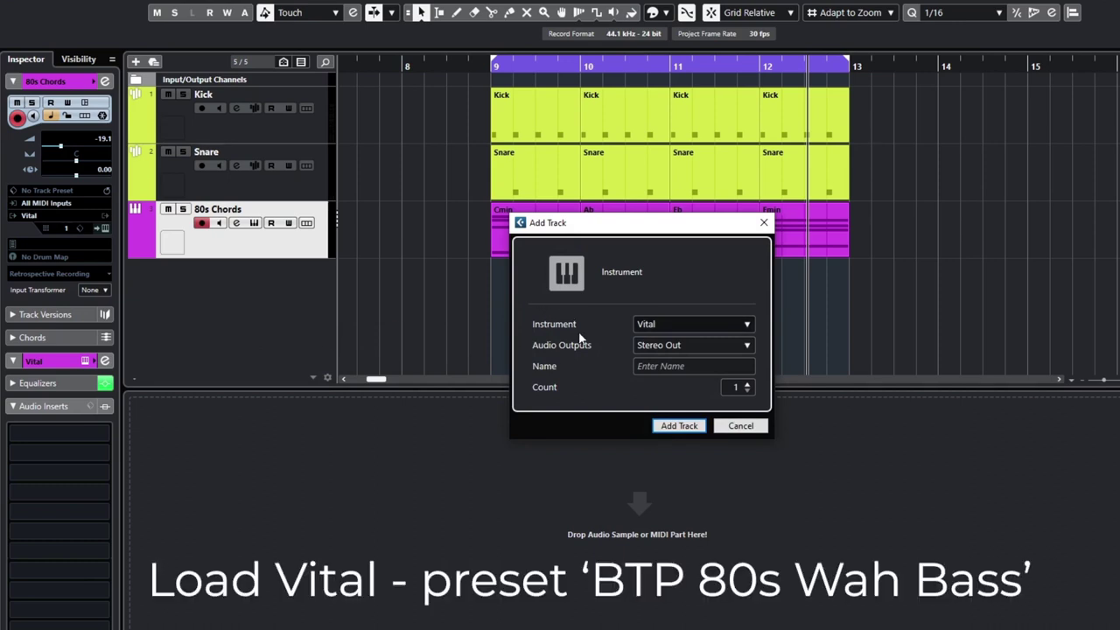
click(668, 325)
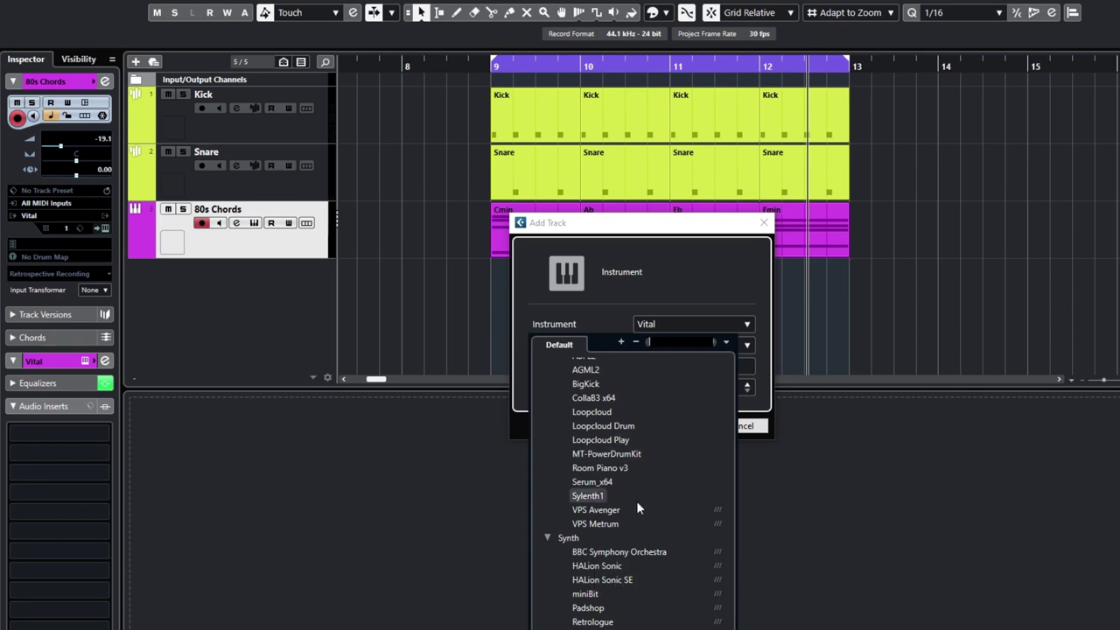
click(599, 481)
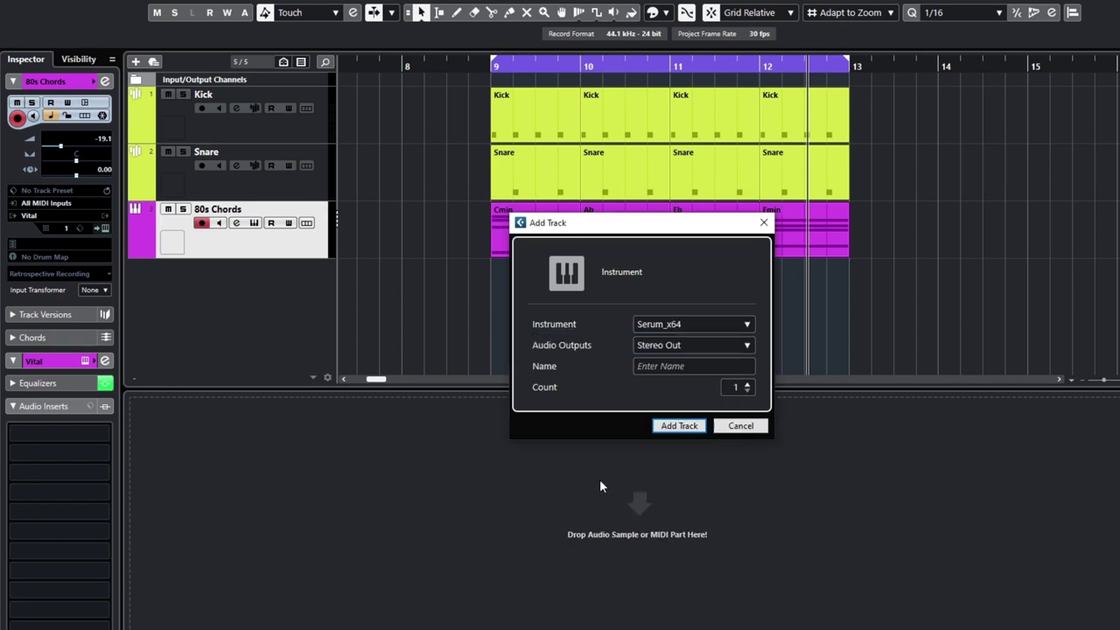
- Name the new instrument track 'Bass' and create it
click(659, 369)
text(Bass)
key(Return)
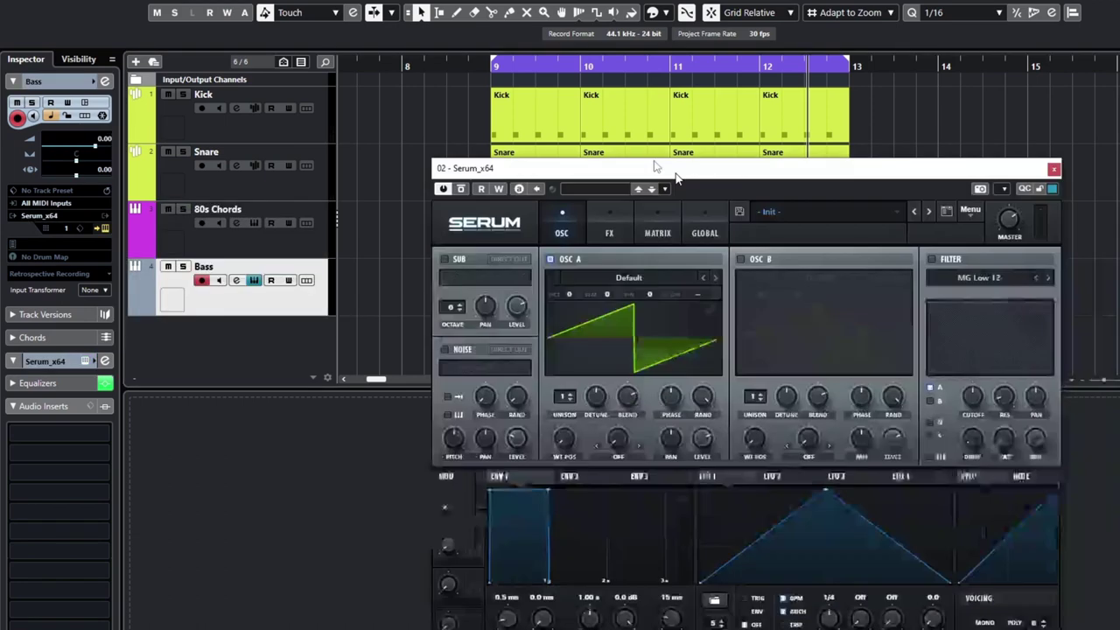
- Load Serum's BA The Realest [PL] bass preset and close the Serum window
drag(654, 166, 564, 42)
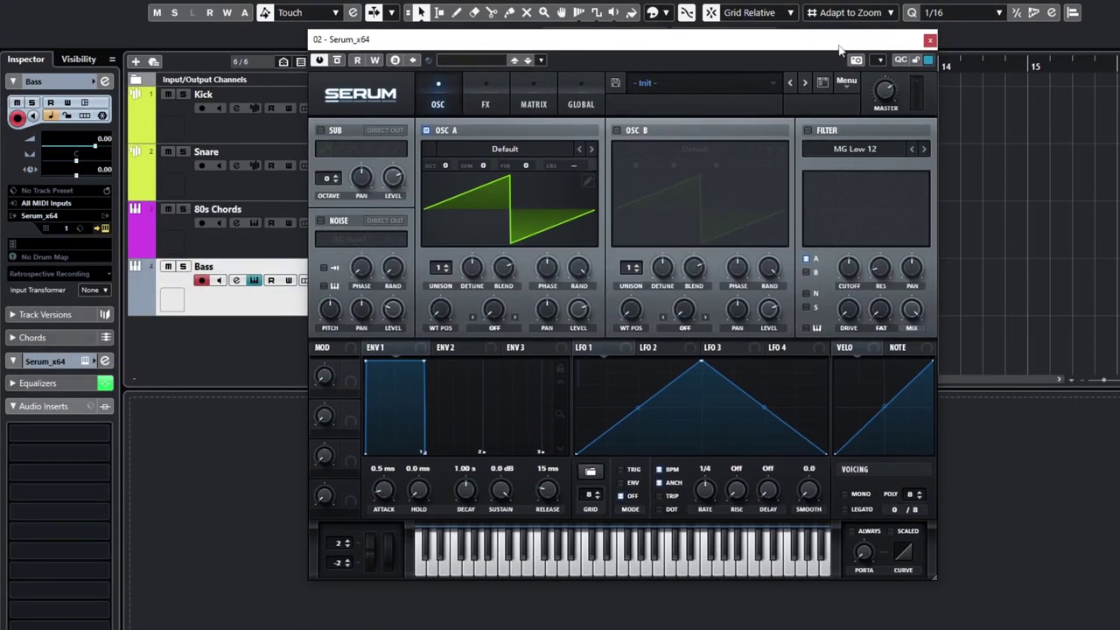
click(684, 82)
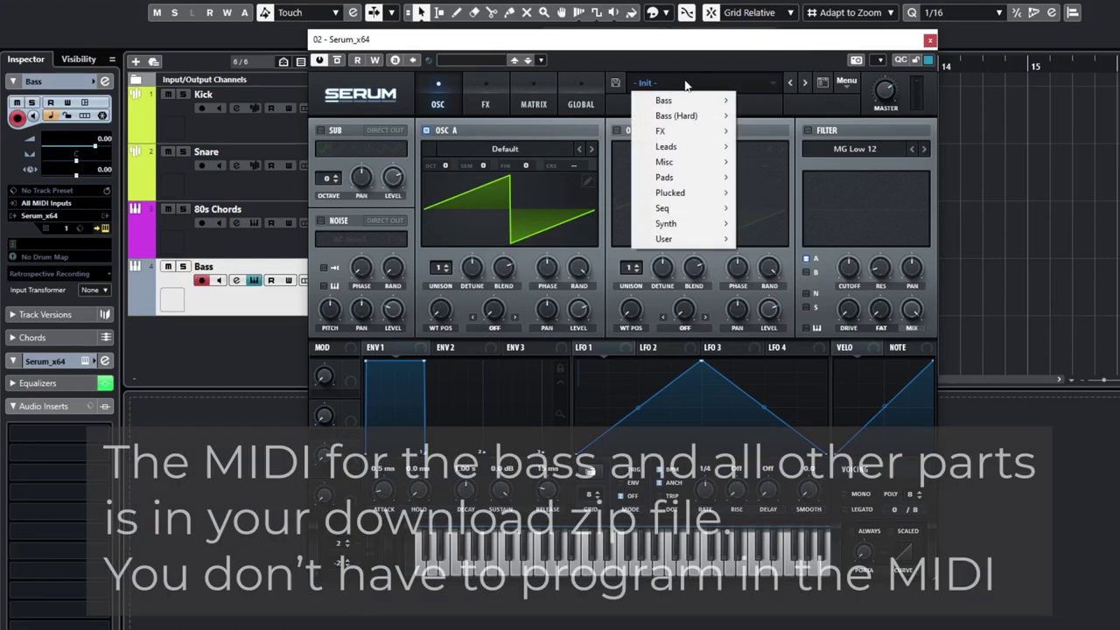
mouse_move(704, 103)
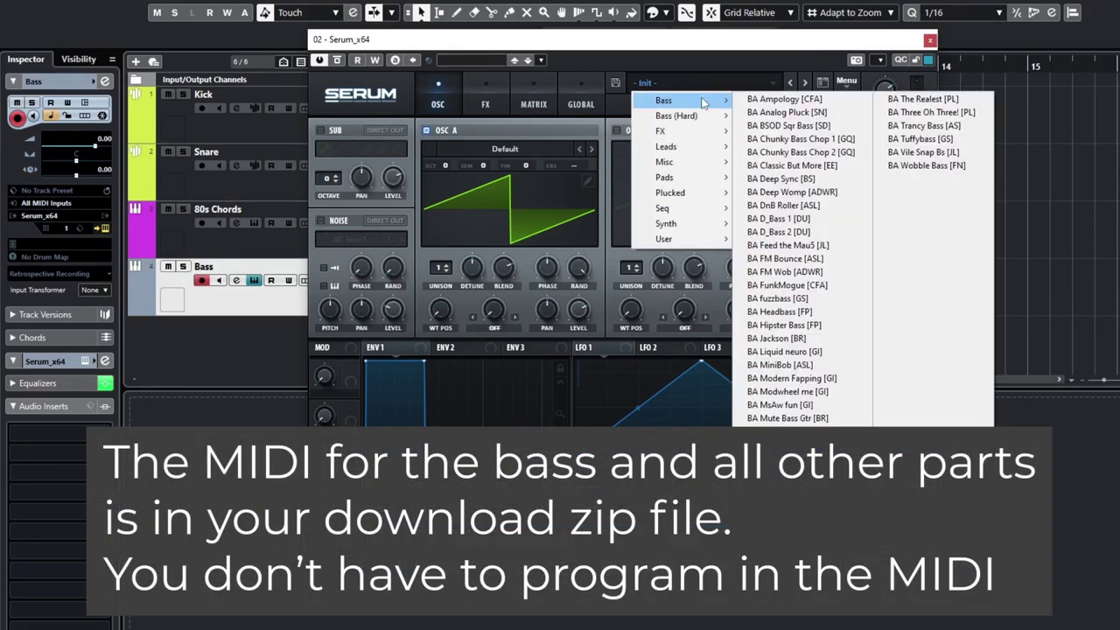
click(919, 100)
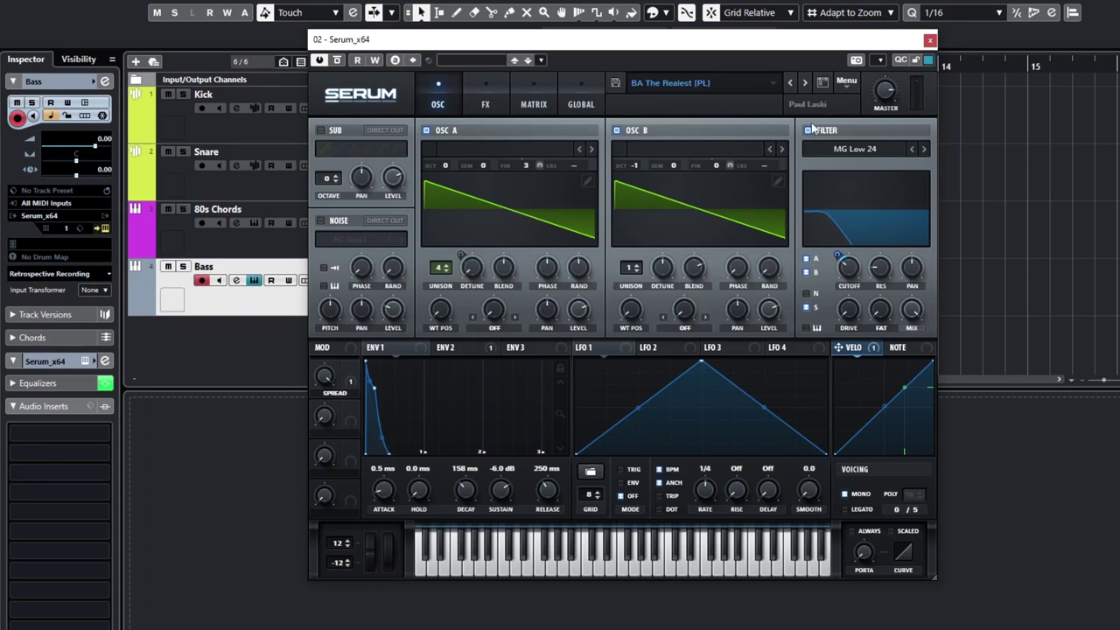
click(929, 40)
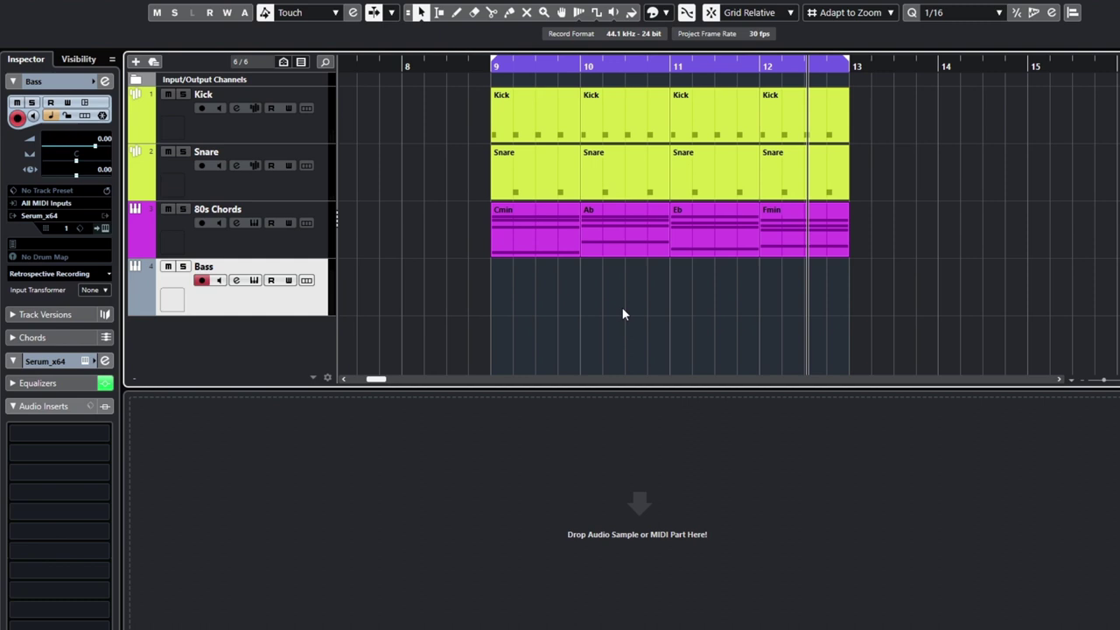
- Move the project cursor back to bar 9 on the ruler
click(494, 65)
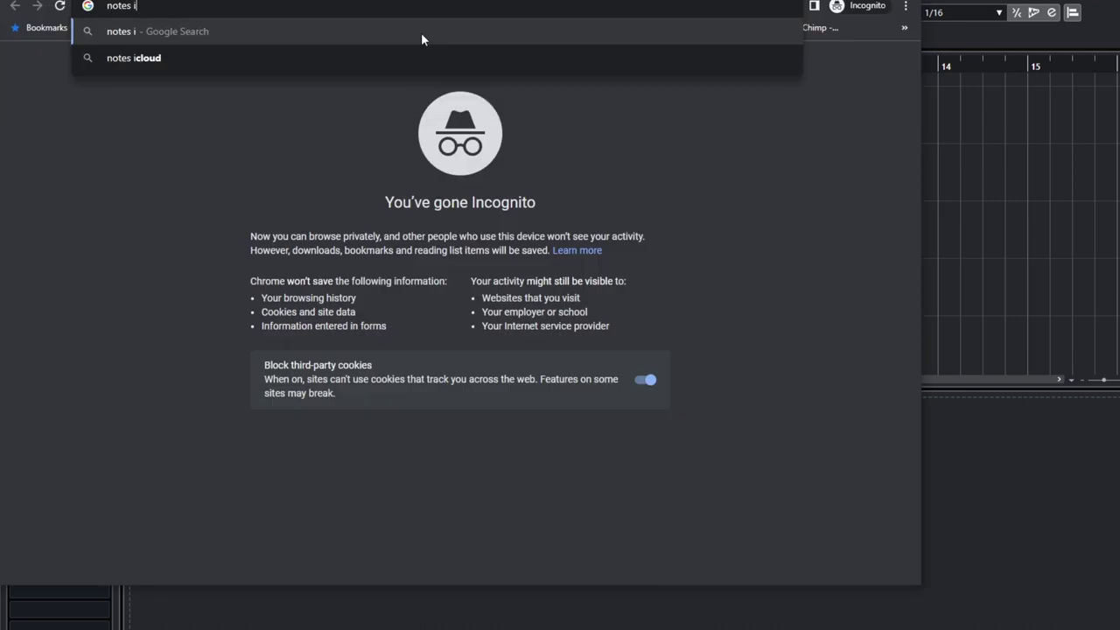
- Search Google for 'notes in cm', view the image results, then close Chrome
text(n cm)
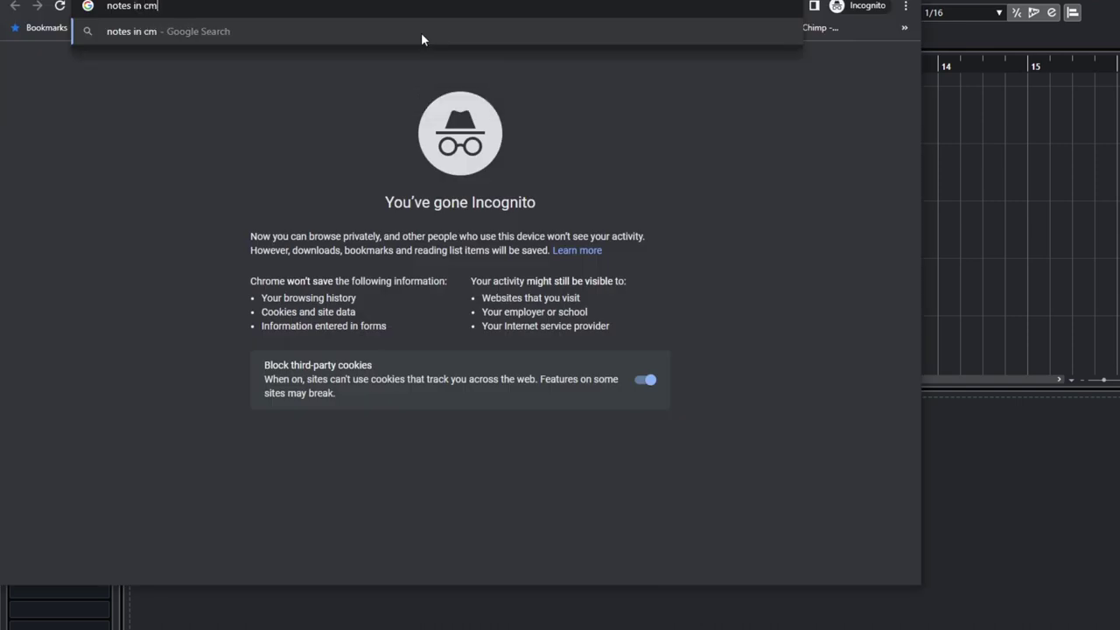
key(Return)
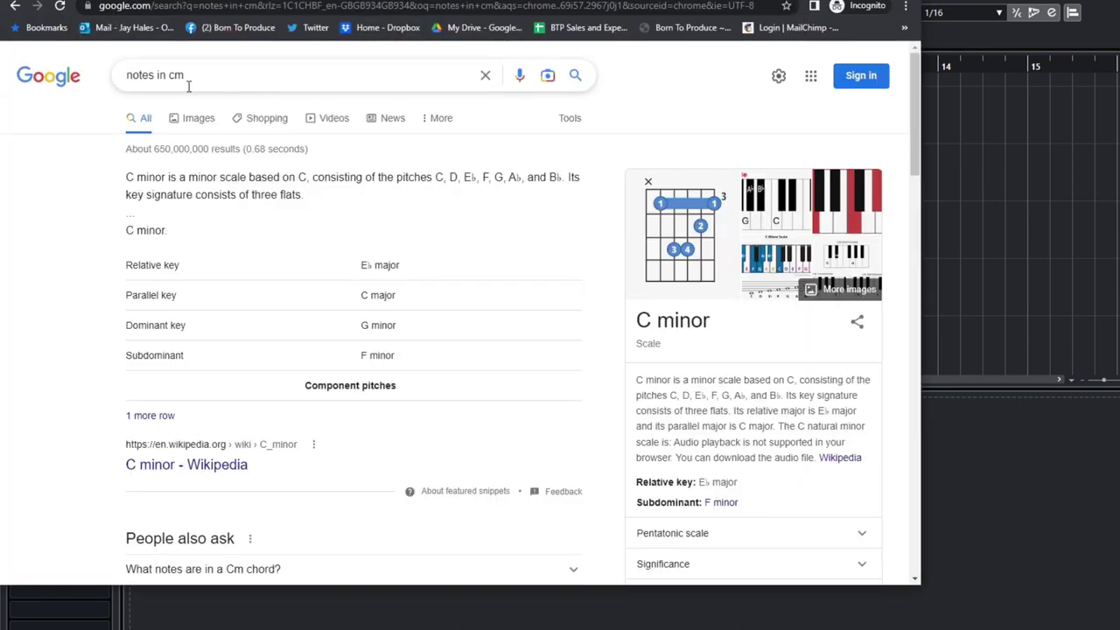
click(197, 123)
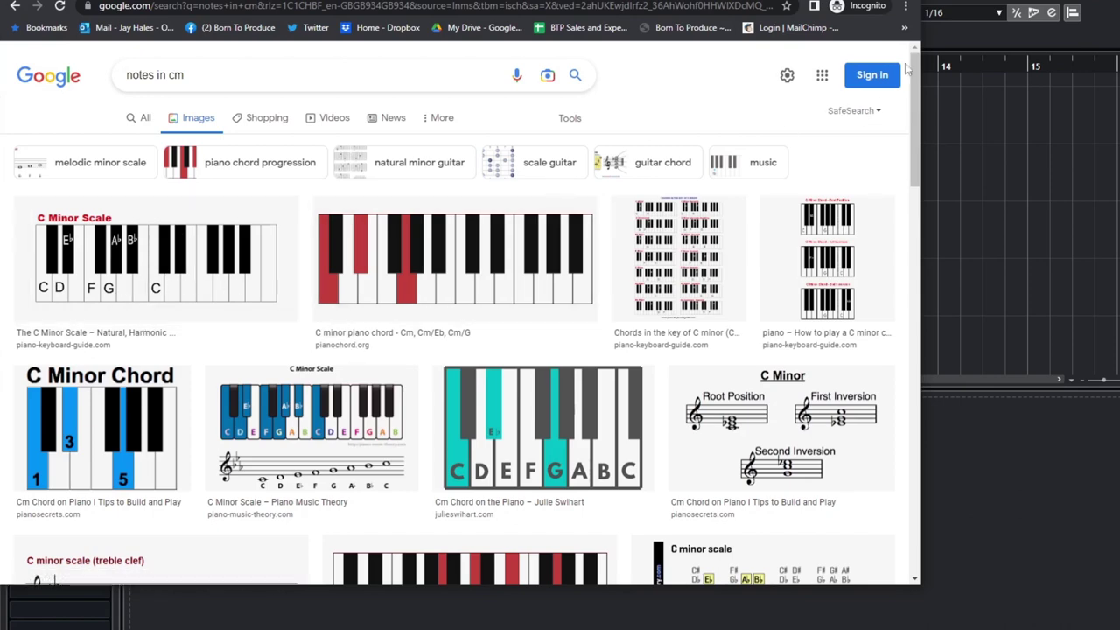
key(ctrl+w)
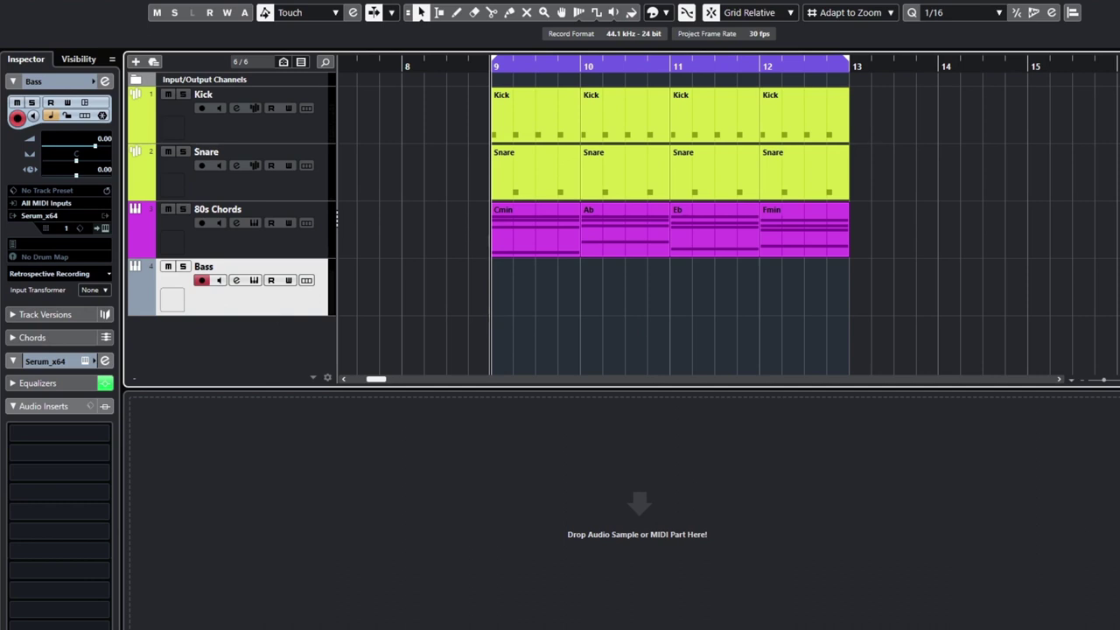
- Close the lower zone, then draw an empty Bass part from bar 9 and open it for editing
key(ctrl+alt+e)
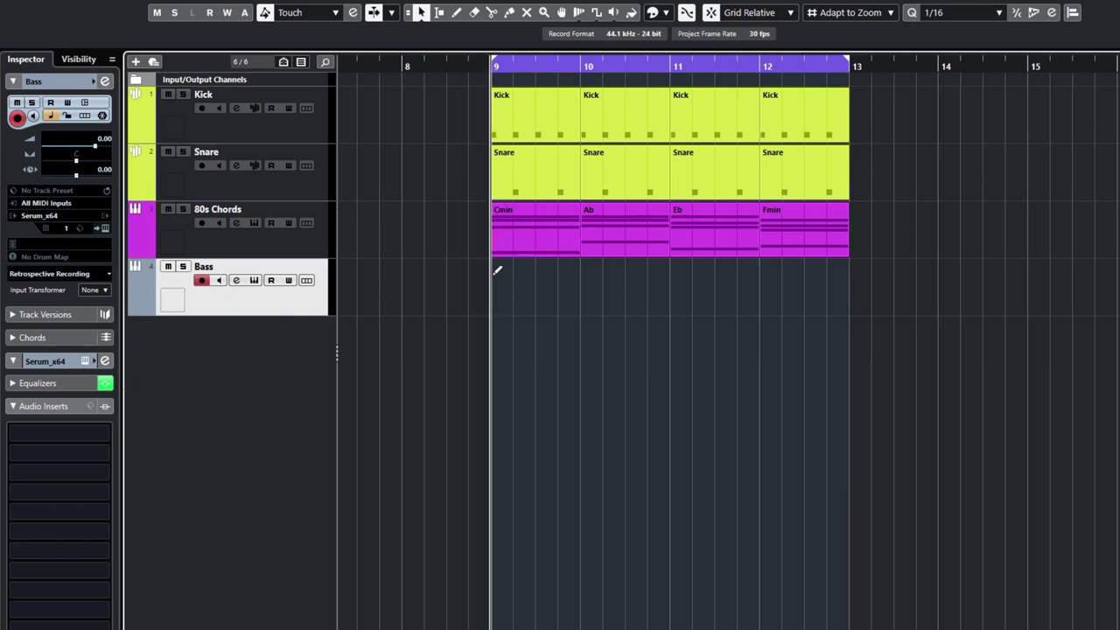
mouse_move(495, 268)
mouse_down()
mouse_move(542, 283)
mouse_move(850, 282)
mouse_move(850, 296)
mouse_up()
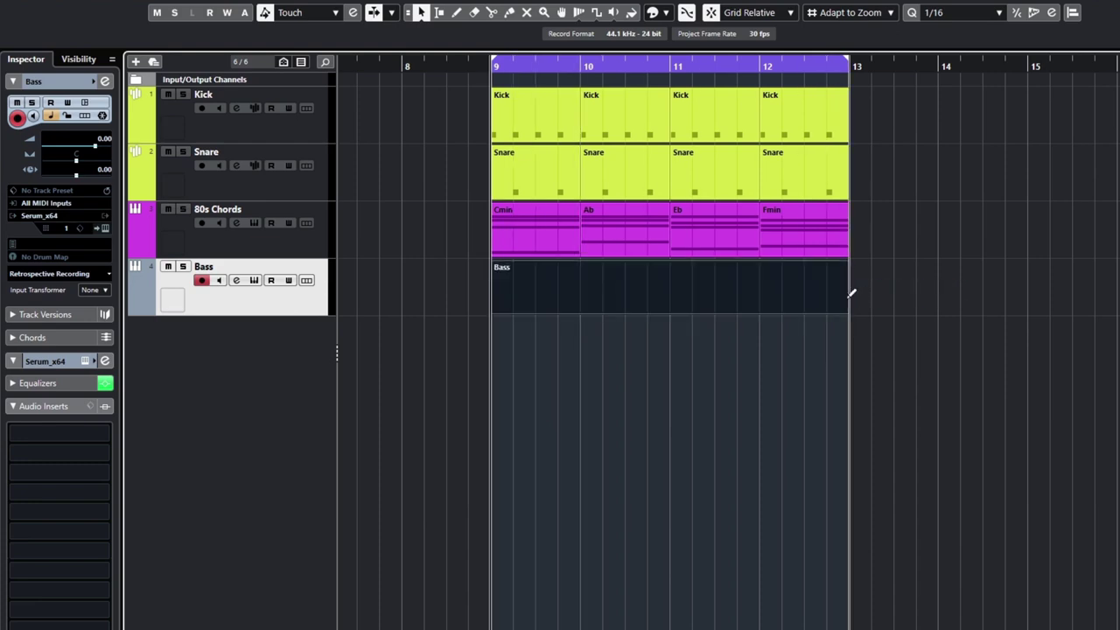
double_click(583, 285)
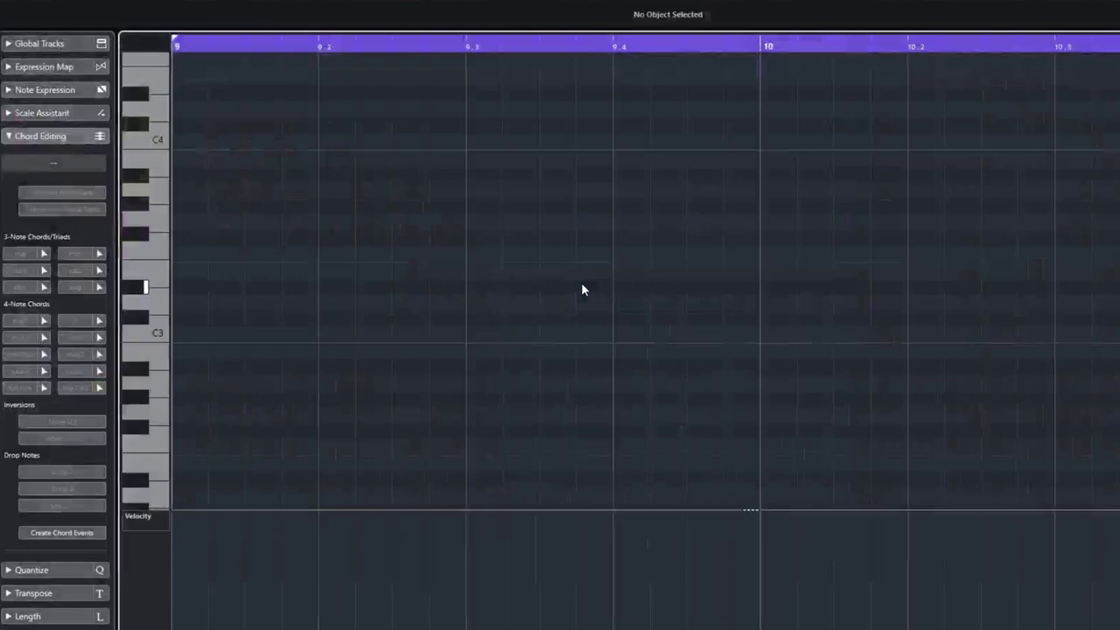
- Set the editor scale to C Aeolian with live-input snap, pitch snap and scale guides on
click(42, 113)
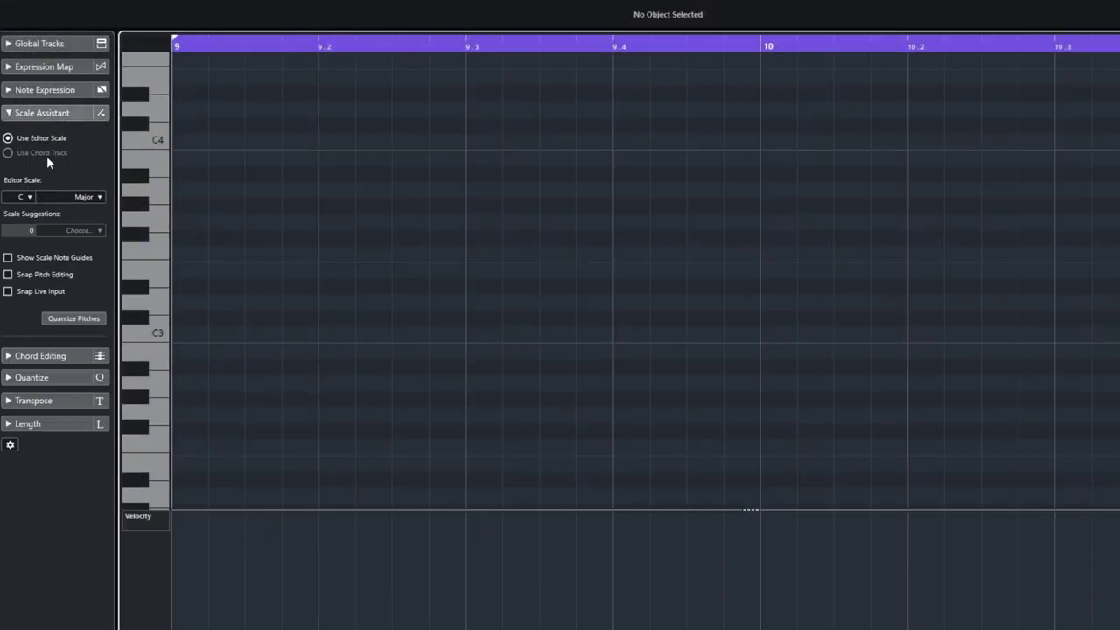
click(40, 197)
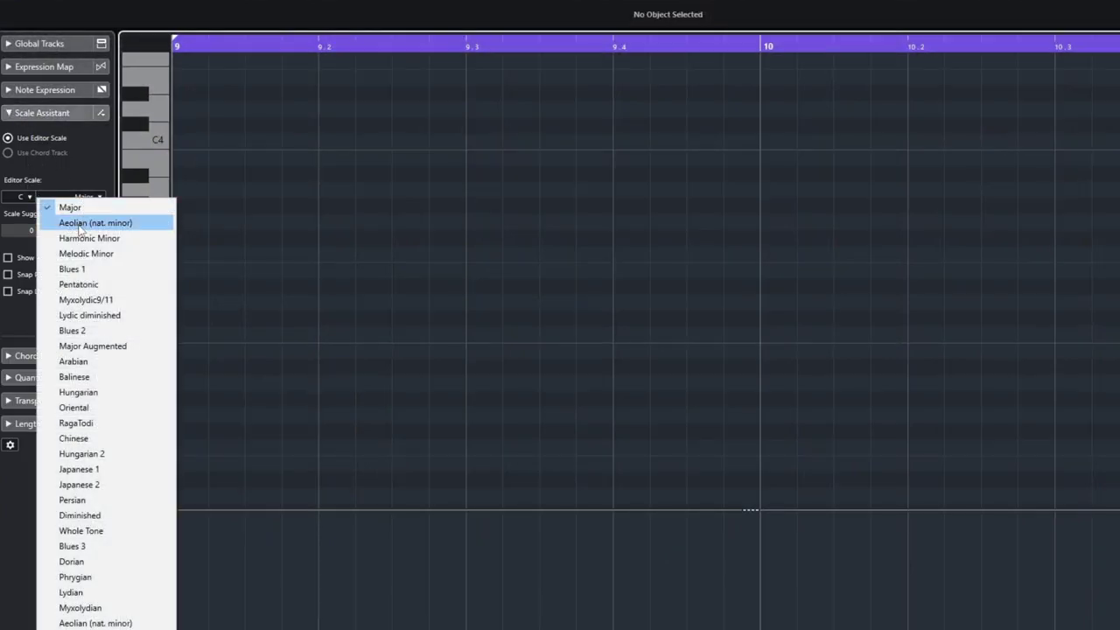
click(80, 226)
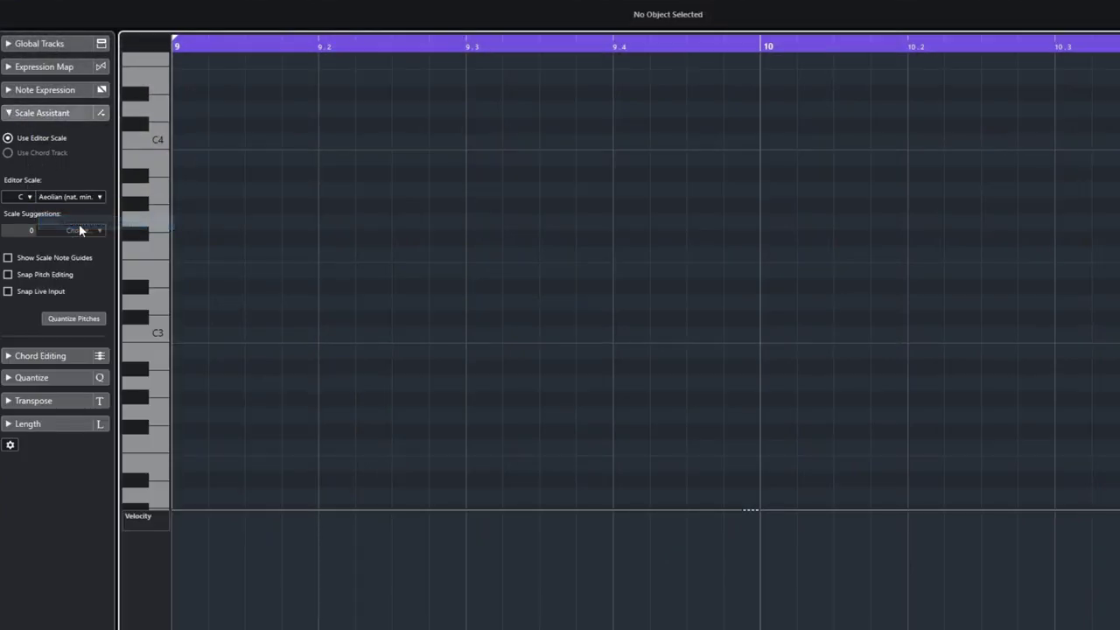
click(8, 292)
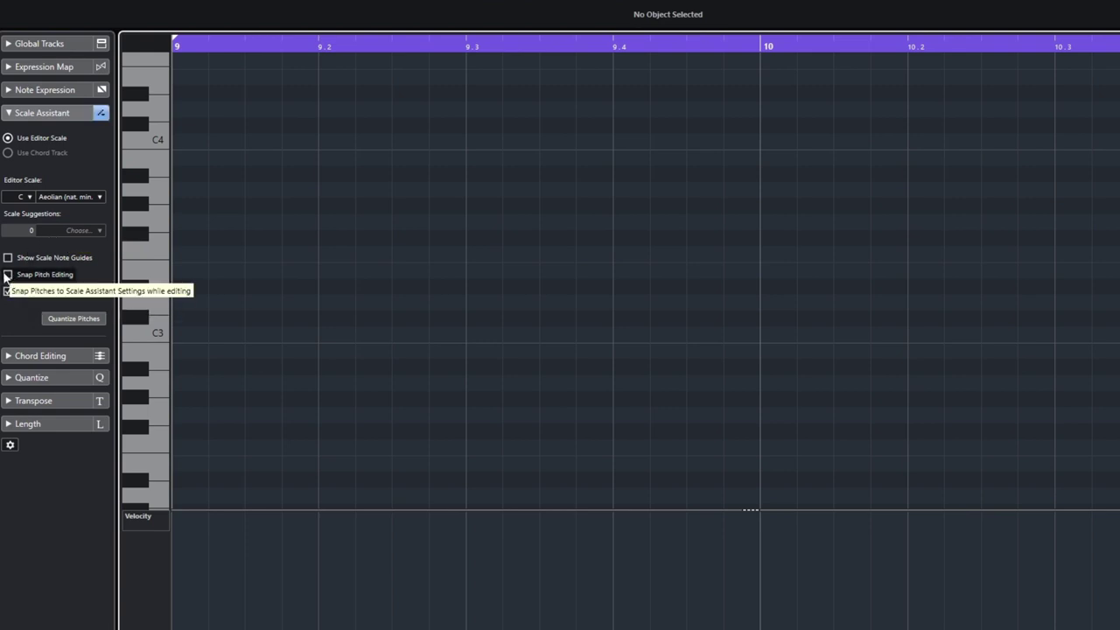
click(7, 275)
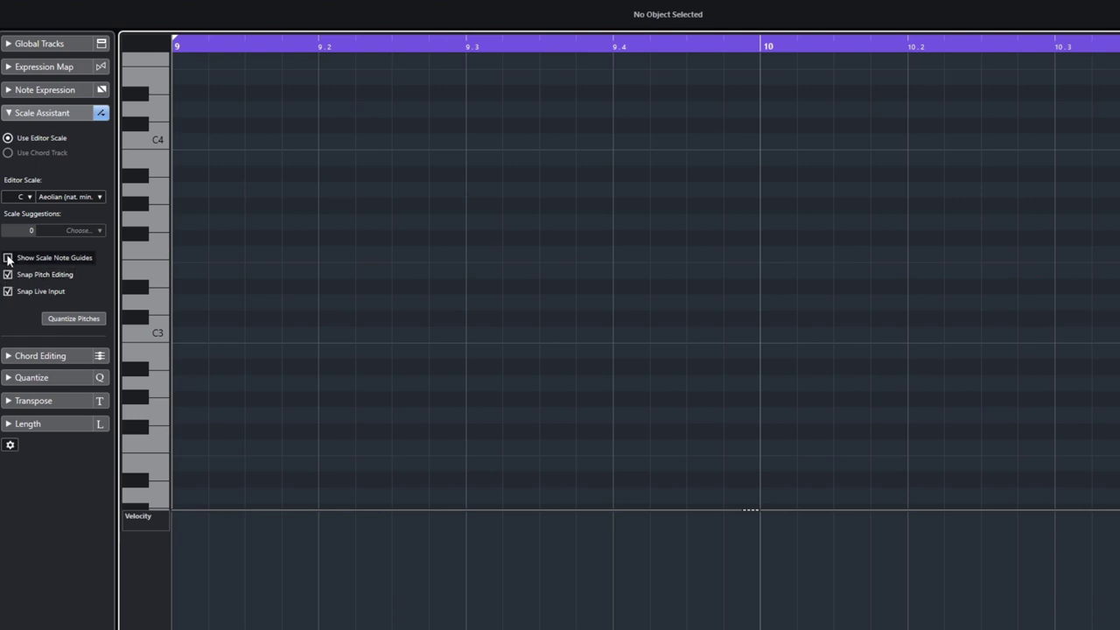
click(83, 257)
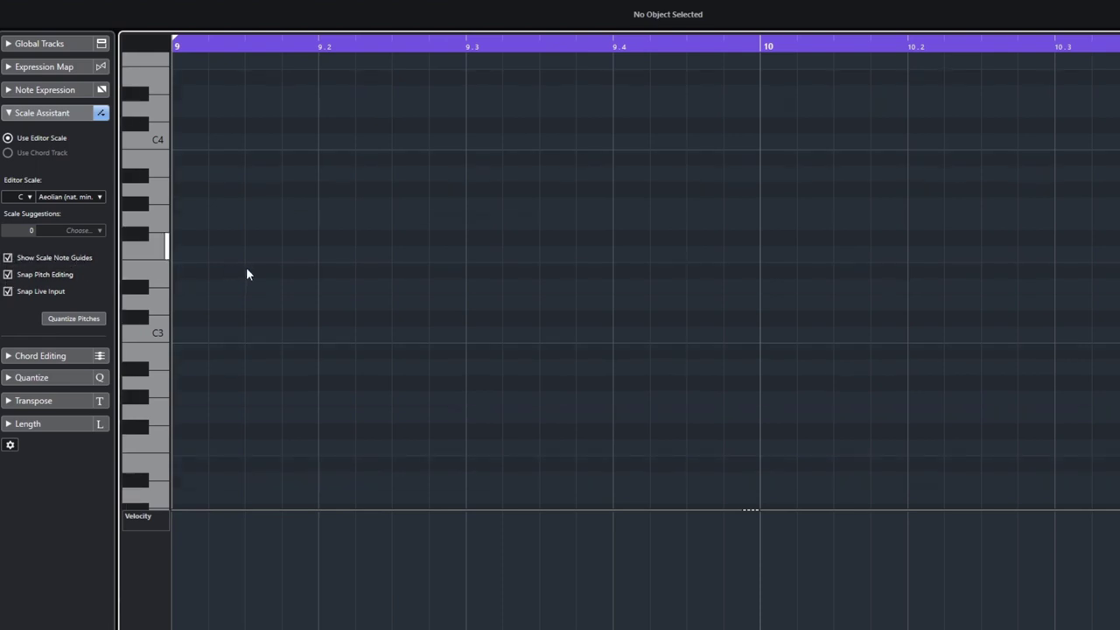
click(8, 258)
click(8, 258)
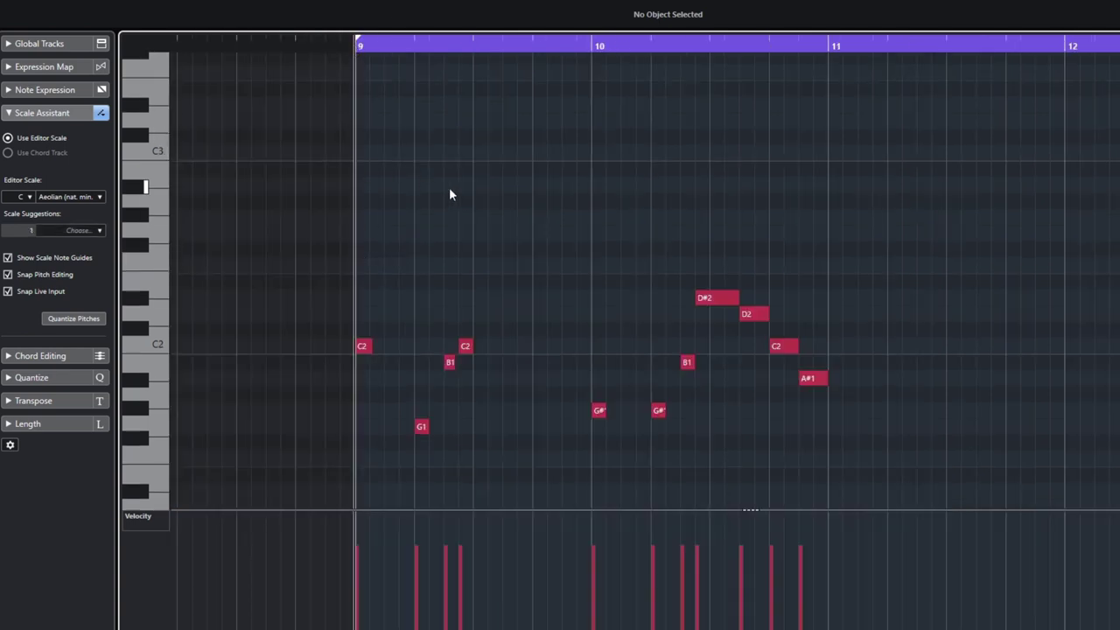
- Play back the eleven-note C minor bassline in bars 9–10, then stop
key(space)
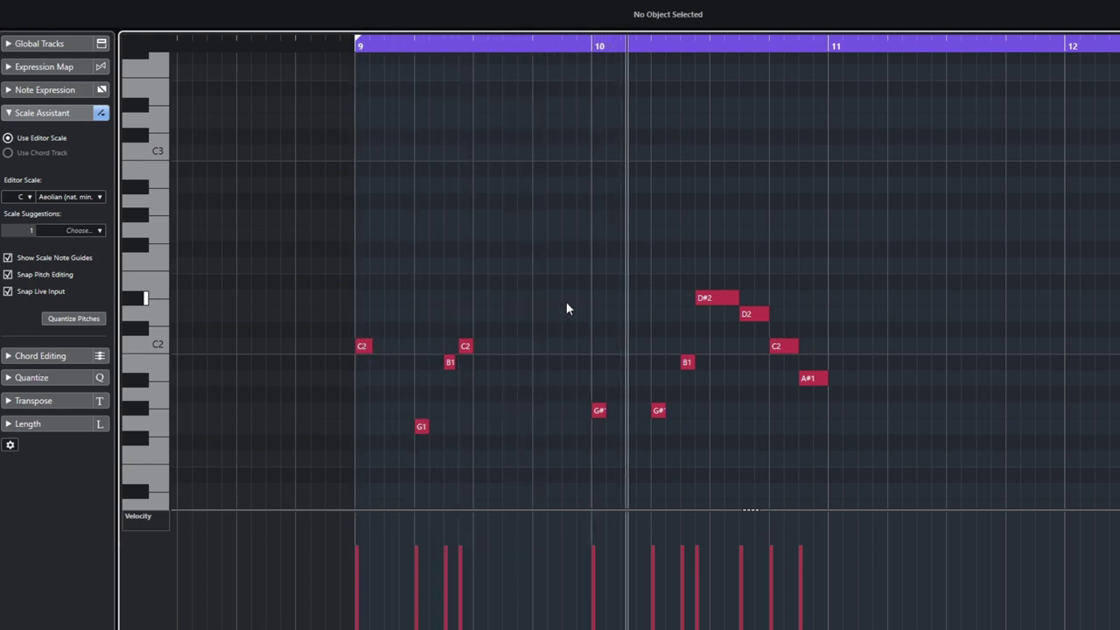
key(space)
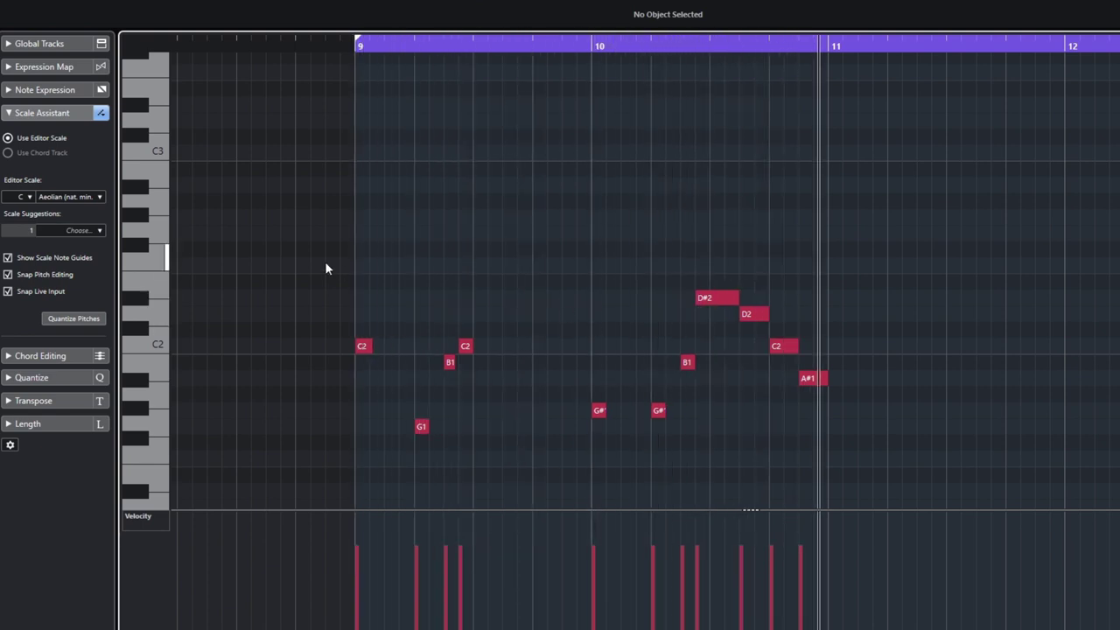
- Copy all bassline notes to start at bar 11 and play from bar 9
drag(312, 227, 925, 420)
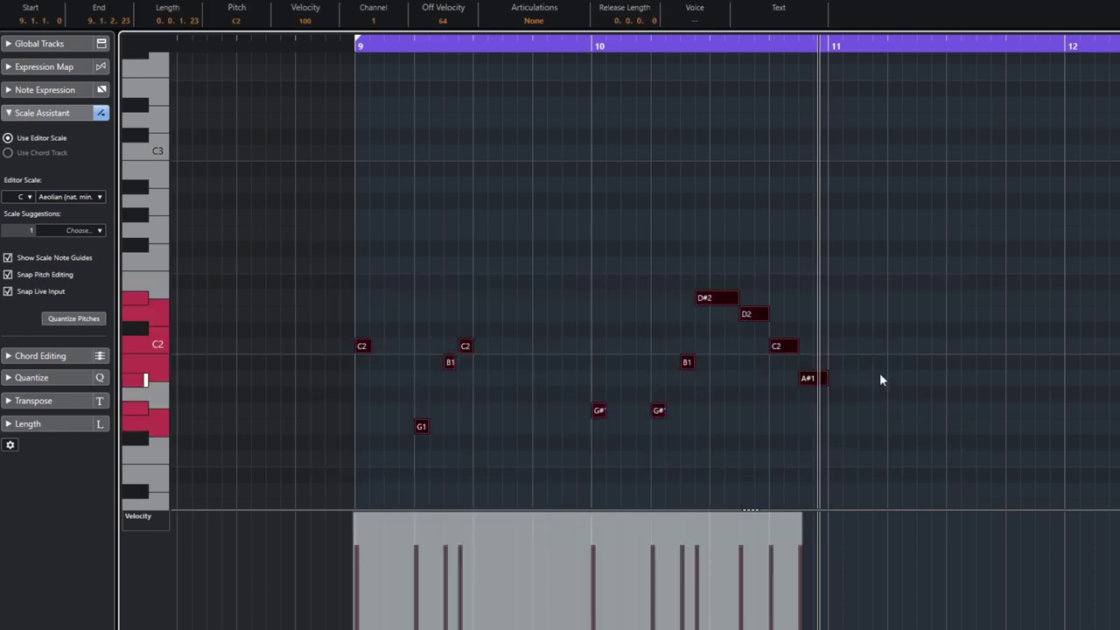
drag(366, 349, 869, 346)
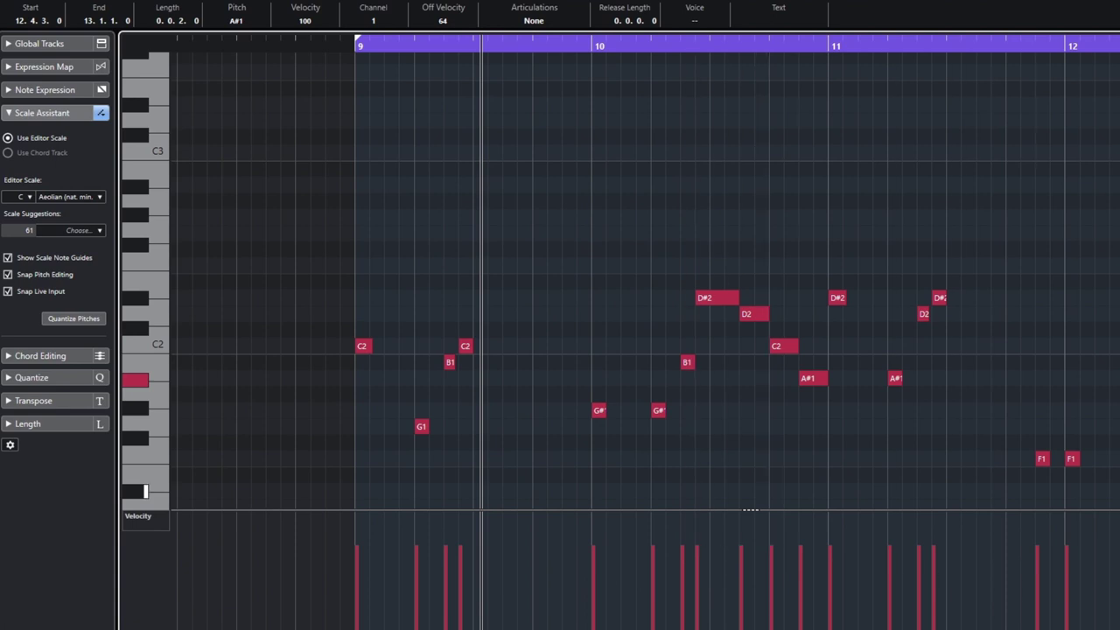
drag(352, 47, 352, 59)
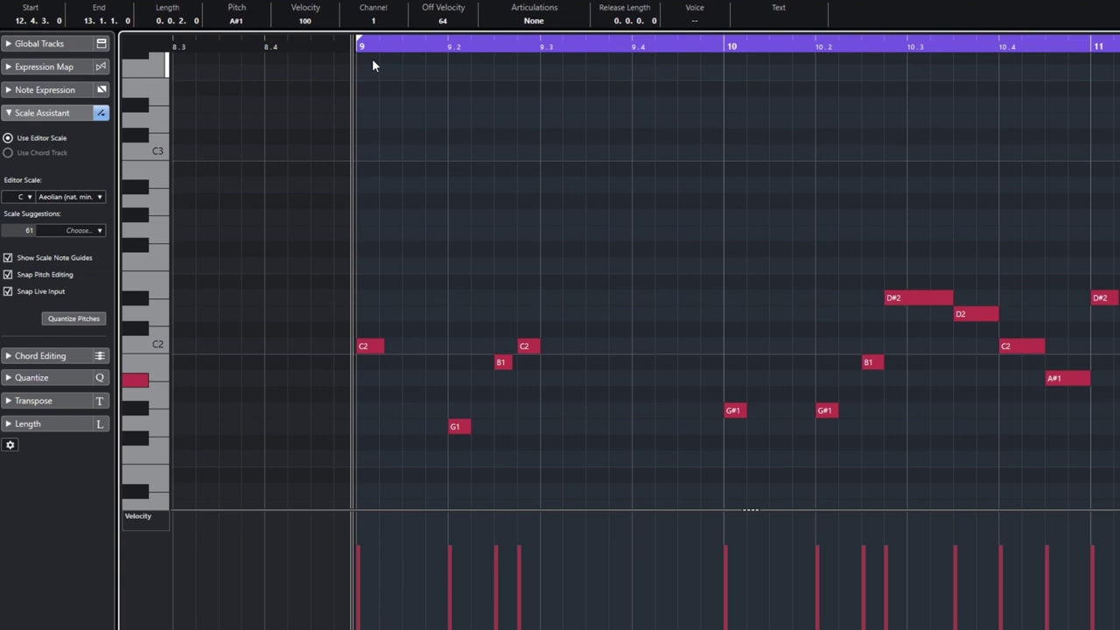
key(space)
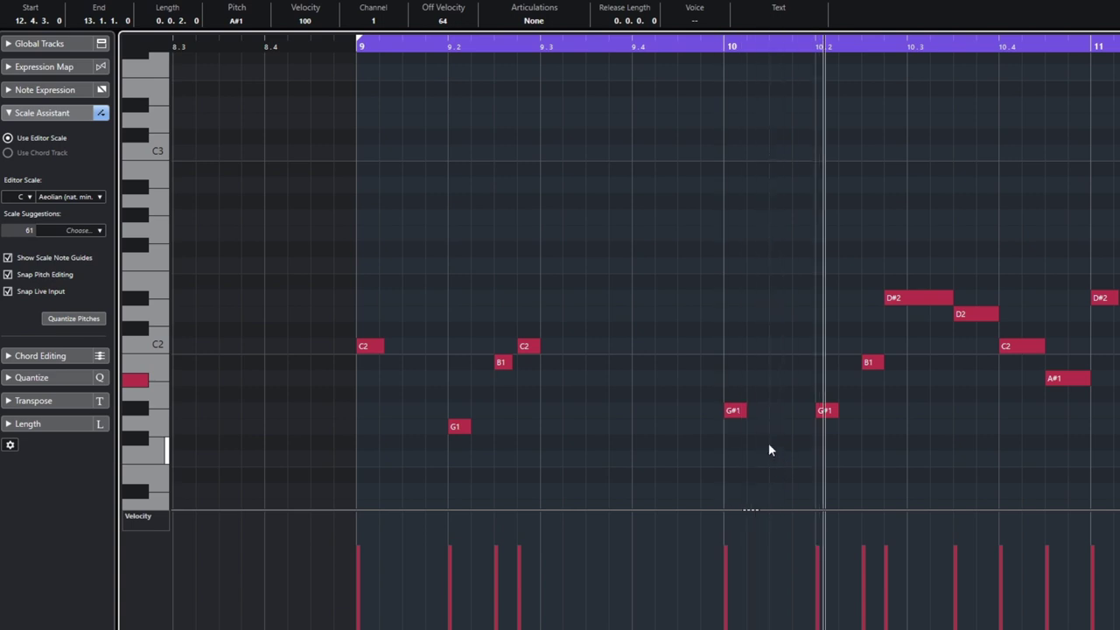
- Lengthen the G#1 note at bar 10 and the C2 note at bar 9, then review bars 9–12
drag(745, 411, 760, 410)
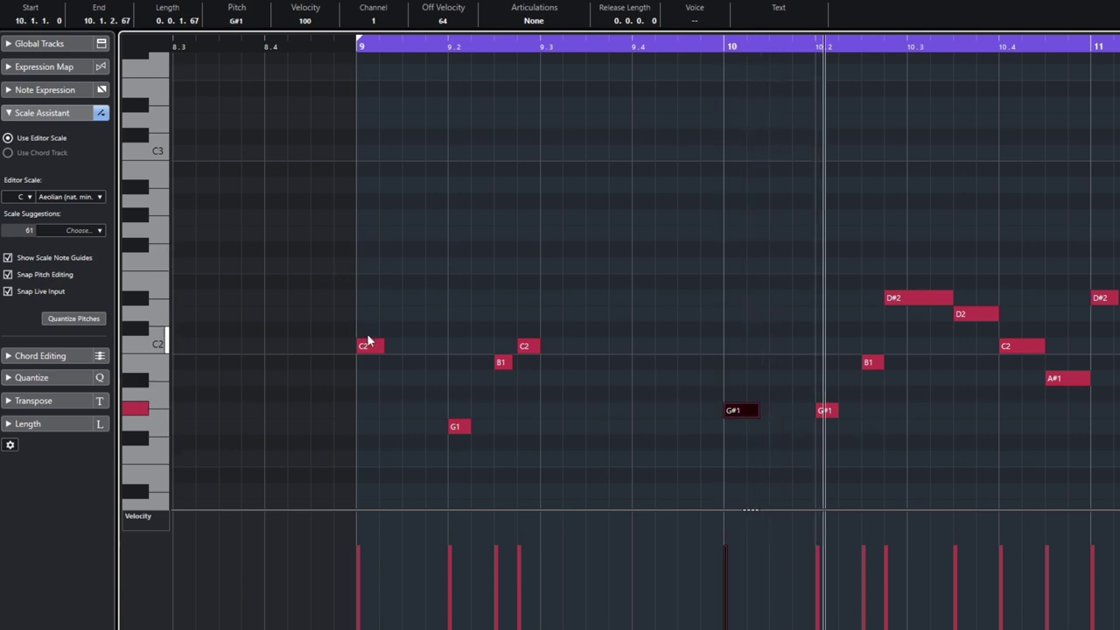
drag(382, 342, 386, 344)
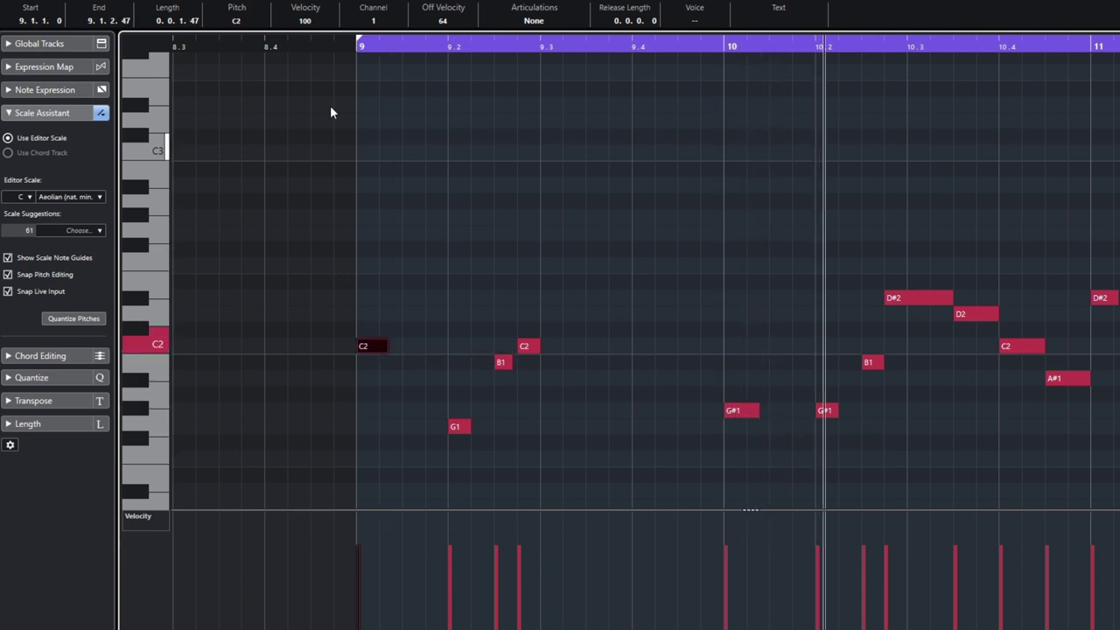
click(351, 45)
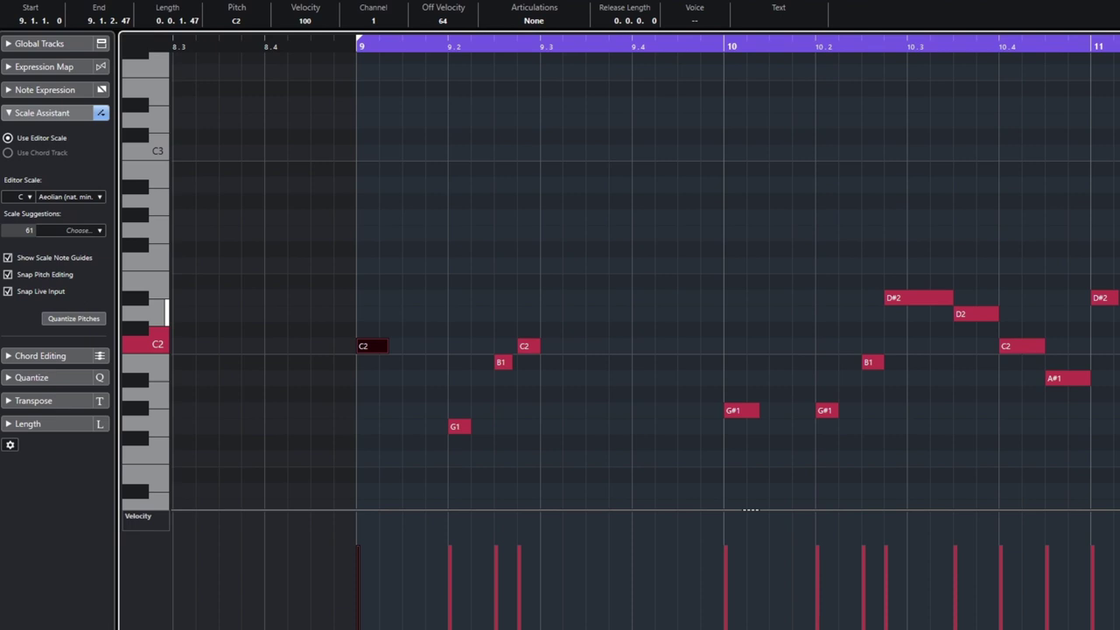
click(1109, 299)
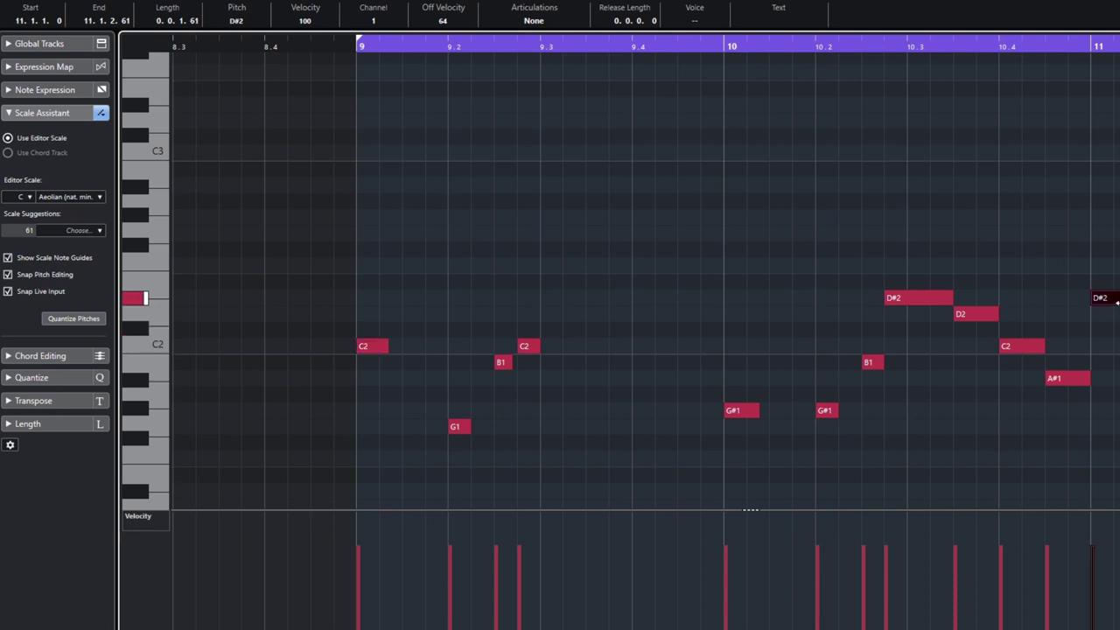
key(g)
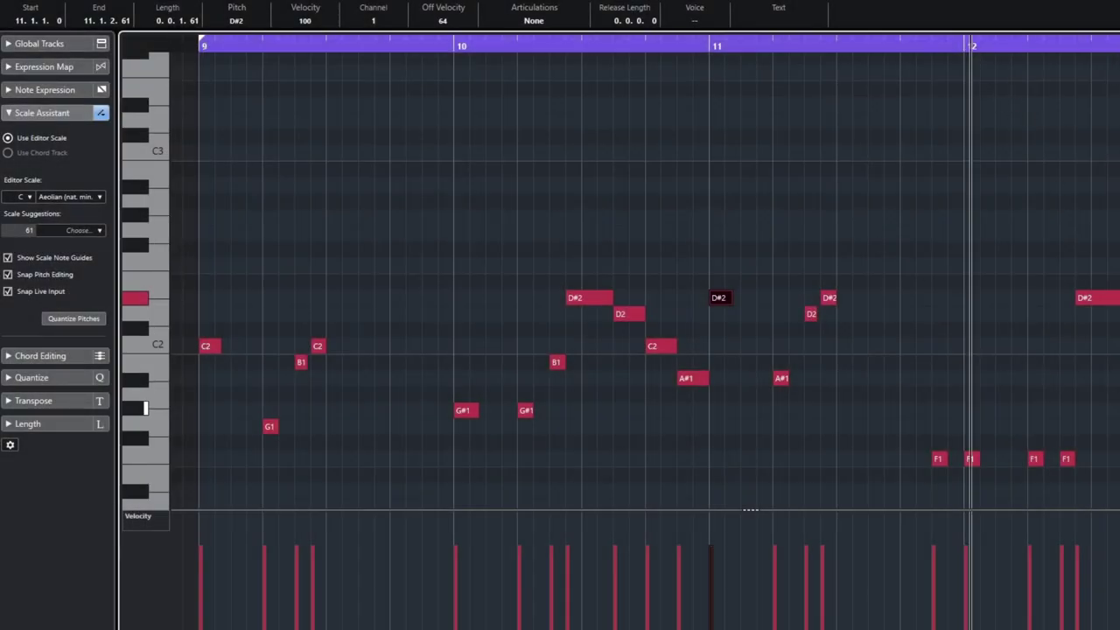
click(1018, 40)
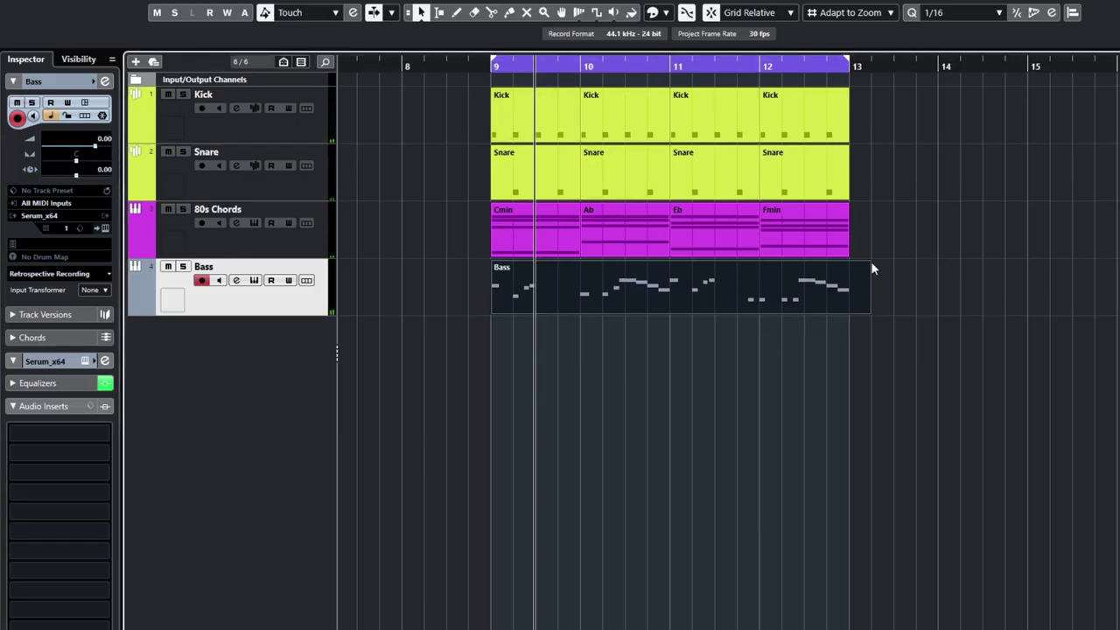
- Switch snapping to Grid, trim the Bass part to end at bar 13, and play from bar 9
click(751, 14)
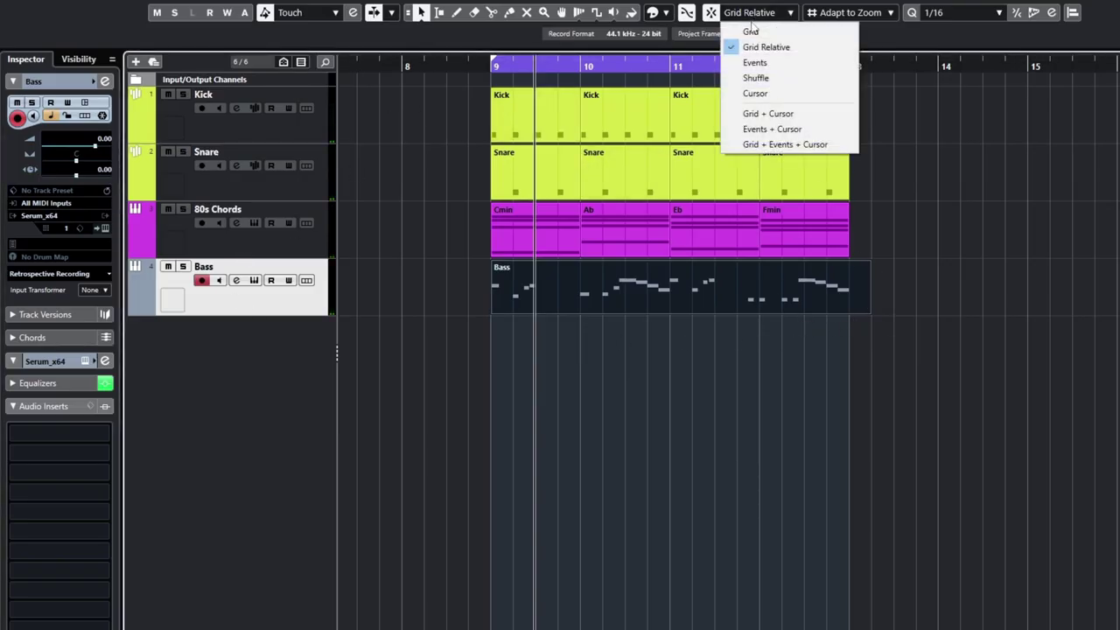
click(751, 33)
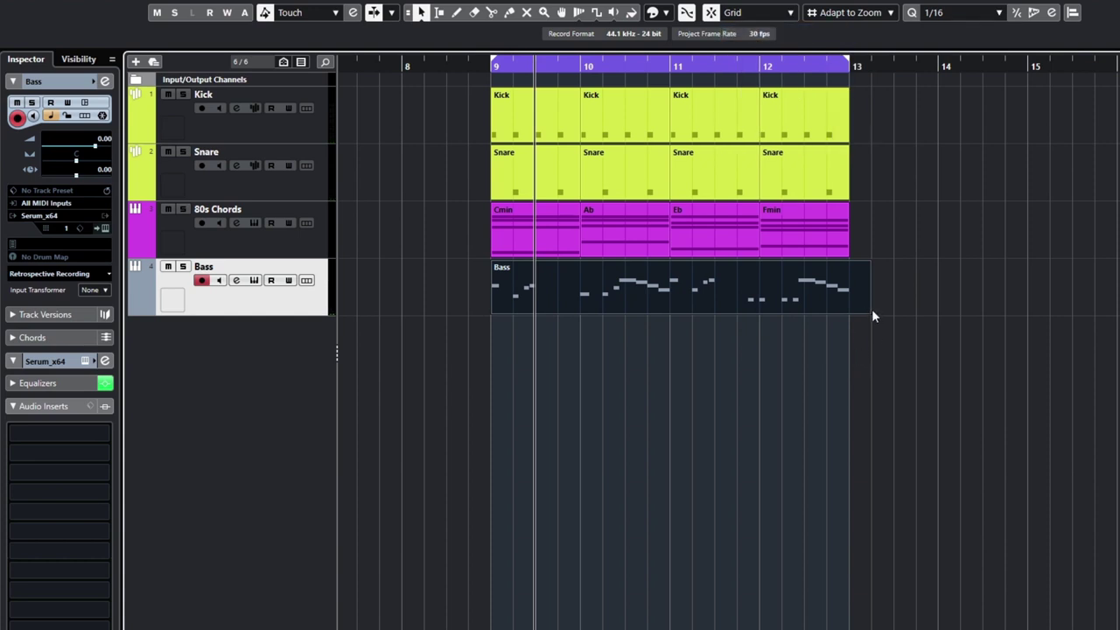
drag(870, 309, 837, 308)
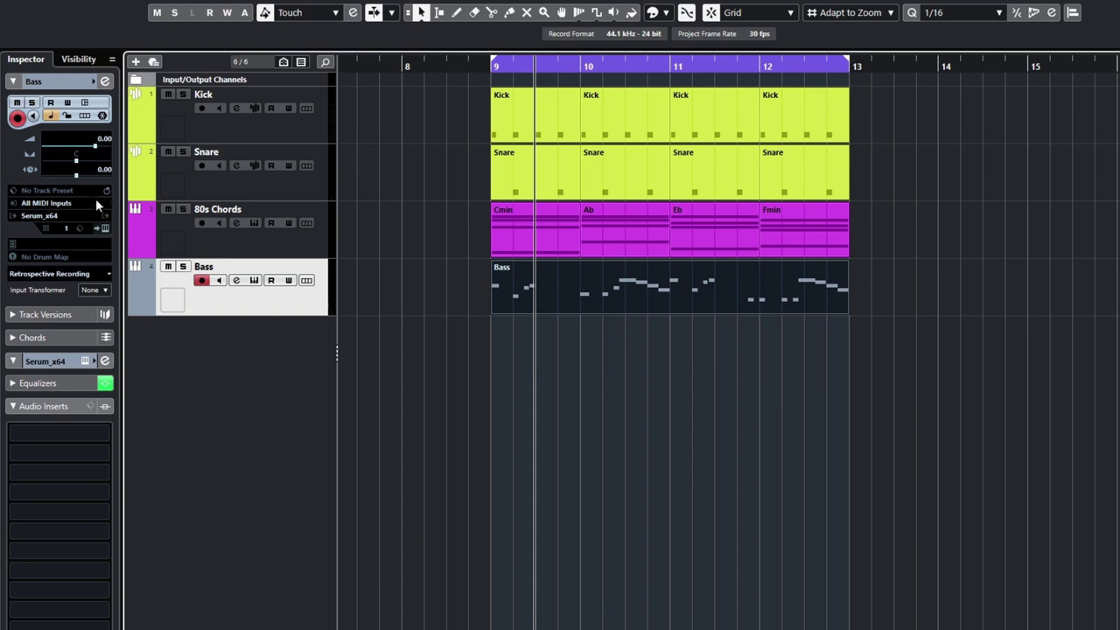
scroll(110, 146, down, 5)
key(space)
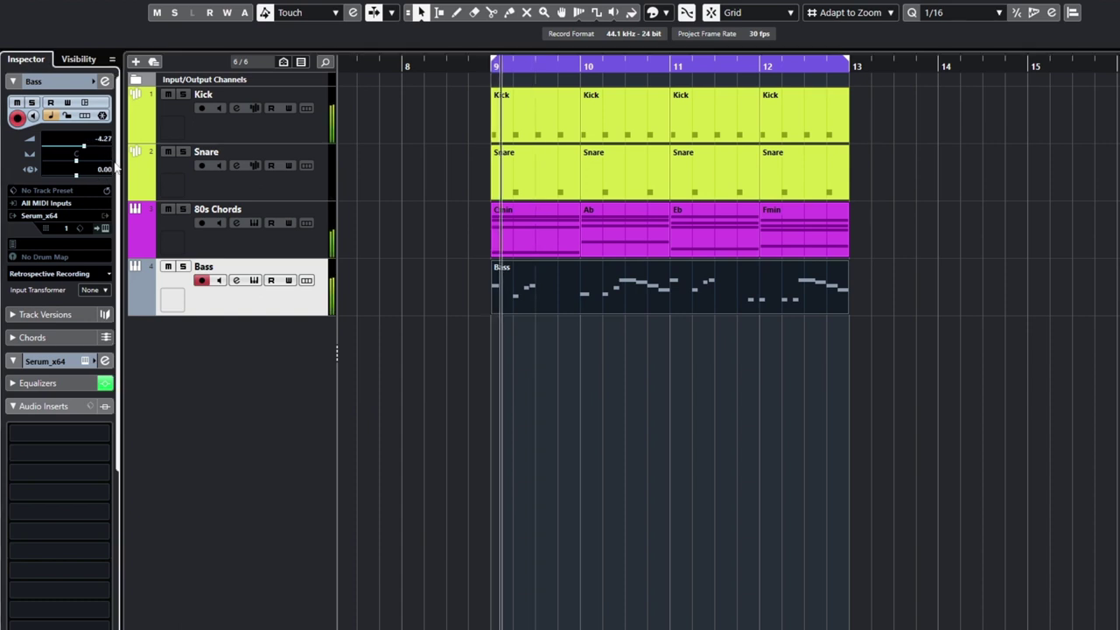
scroll(109, 140, up, 2)
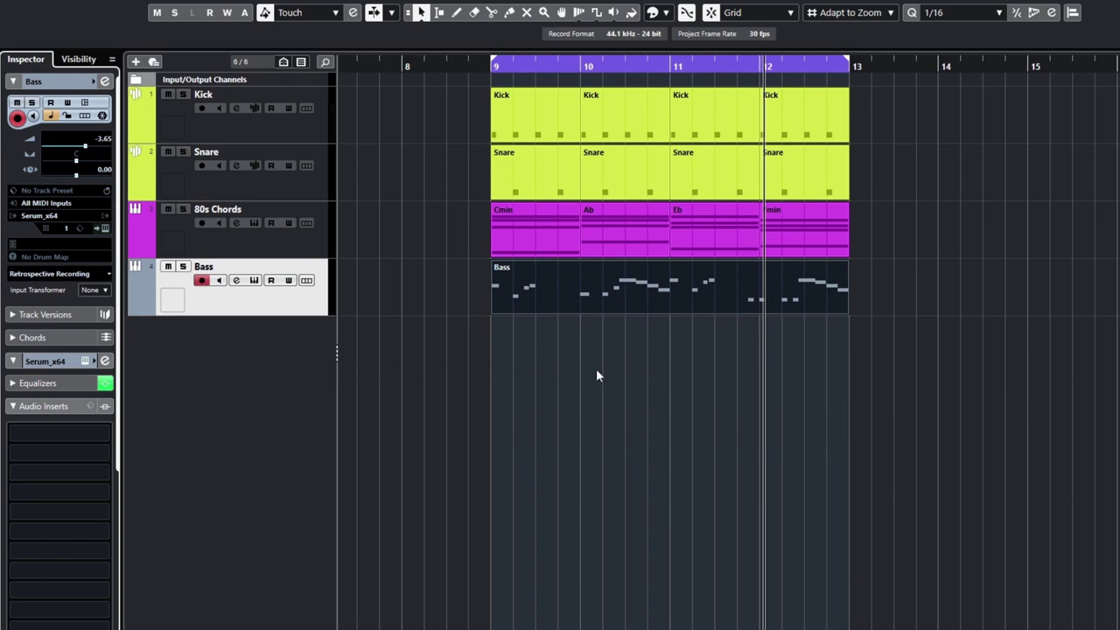
- Enable a 48 dB/Oct high-cut filter on the Bass channel at about 3646 Hz
click(234, 279)
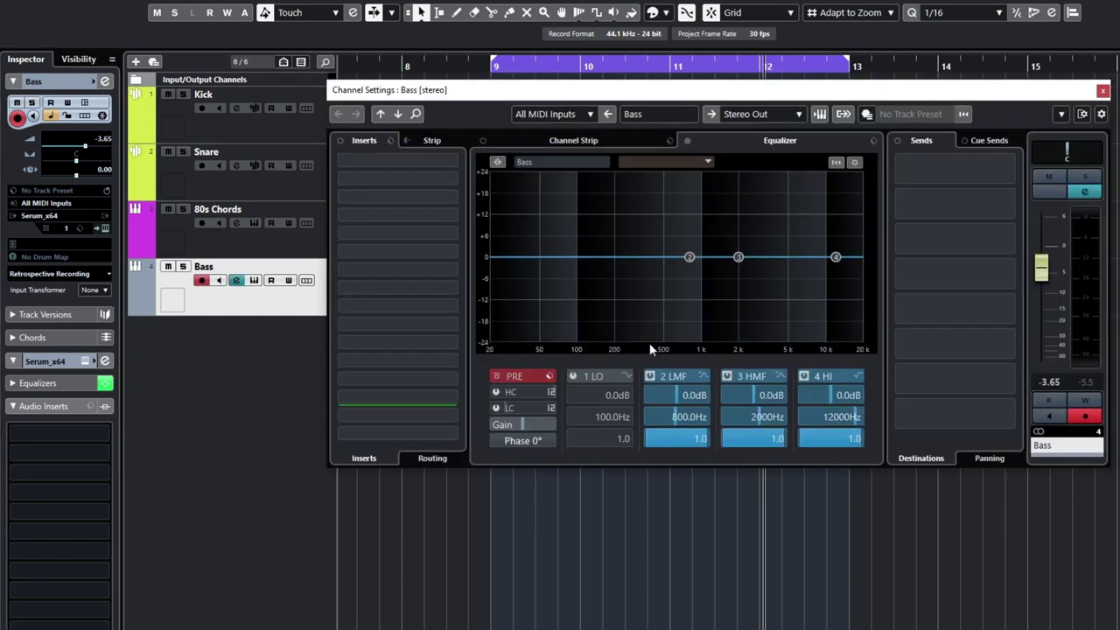
click(495, 392)
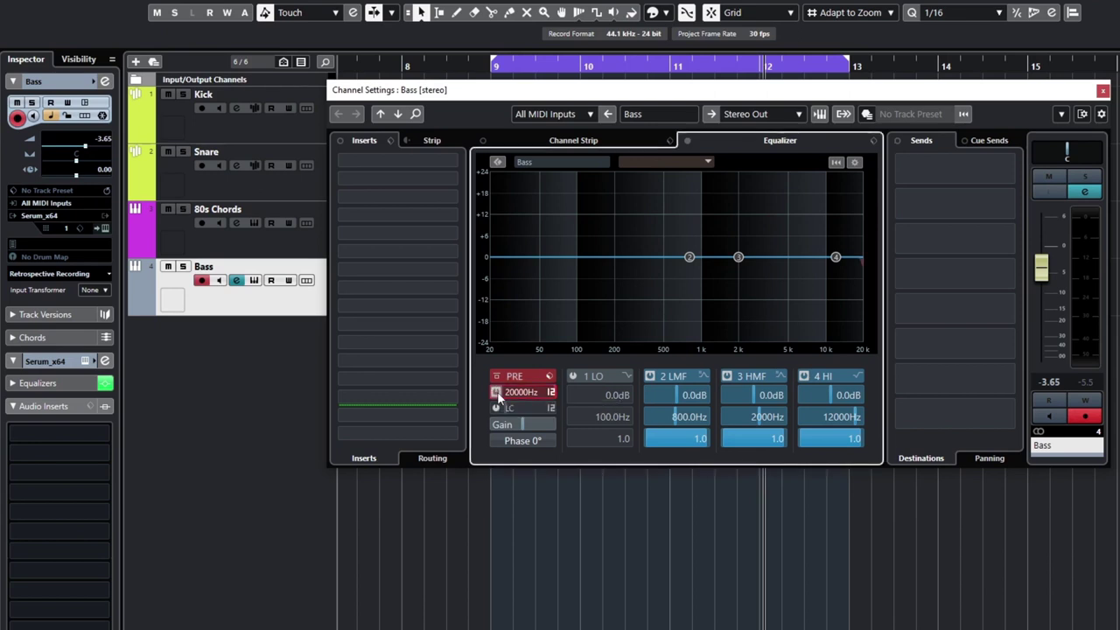
click(550, 393)
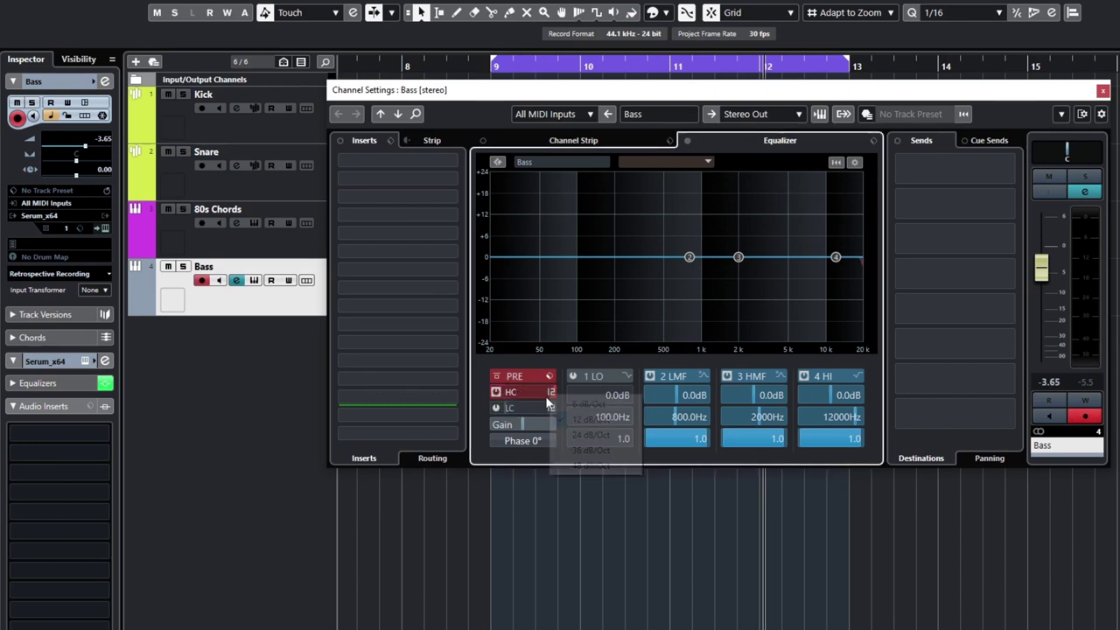
click(590, 465)
key(space)
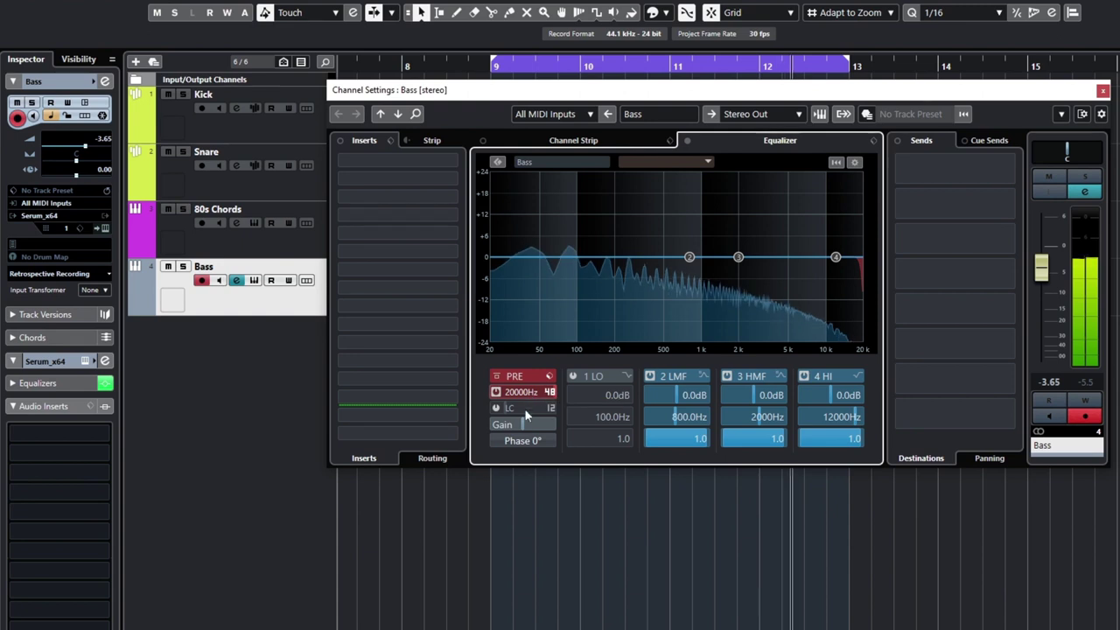
drag(525, 416, 490, 526)
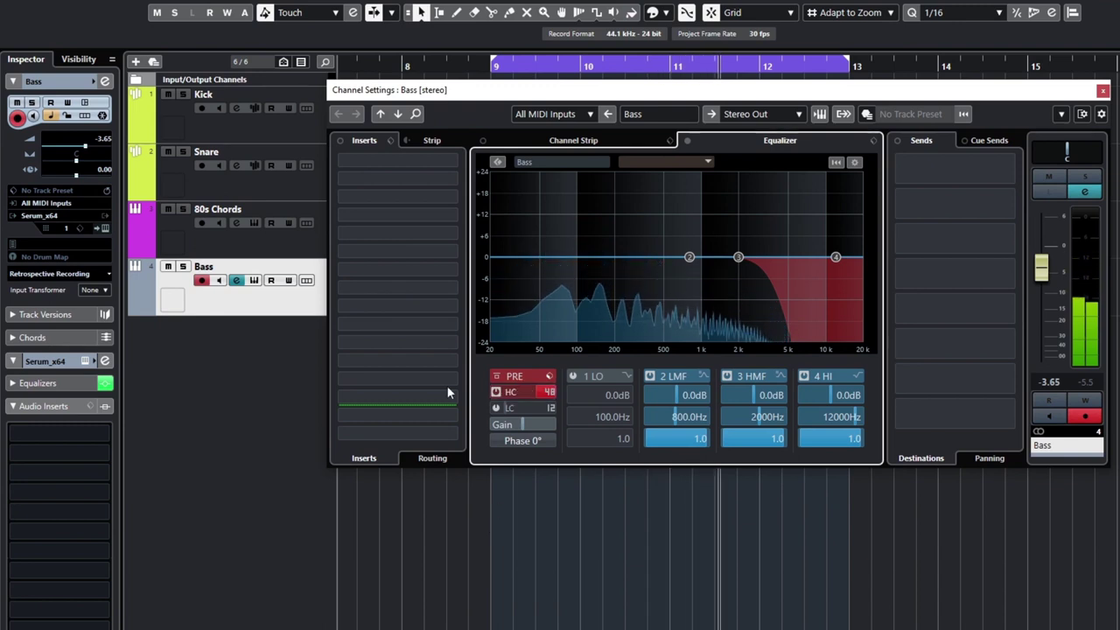
key(space)
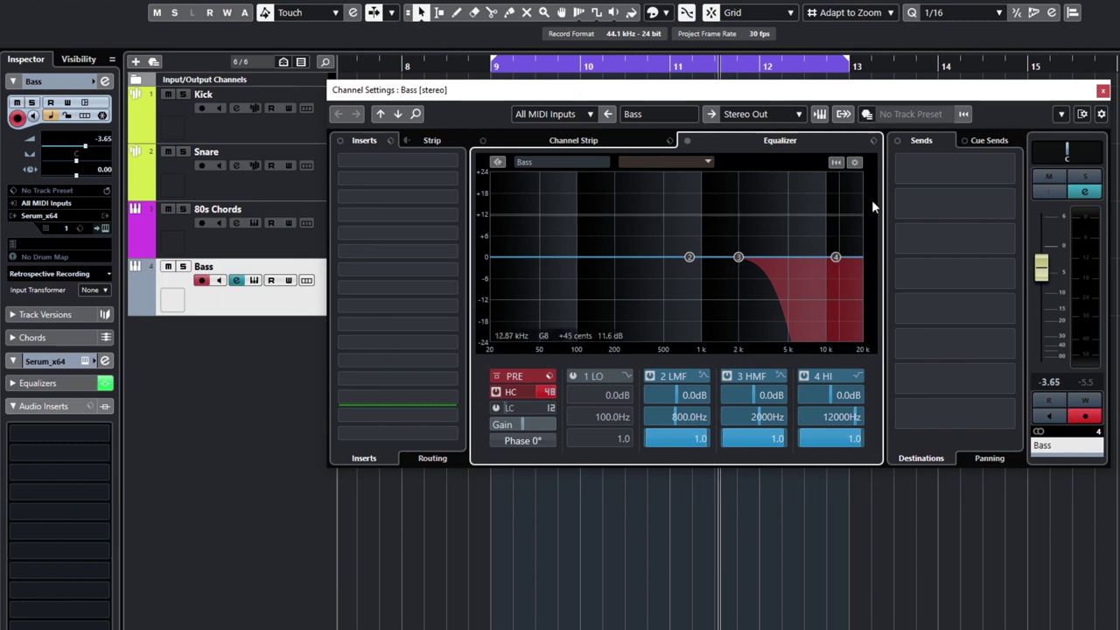
- Insert RoomWorks SE reverb on the Bass channel and move its window beside the EQ
click(236, 279)
click(236, 279)
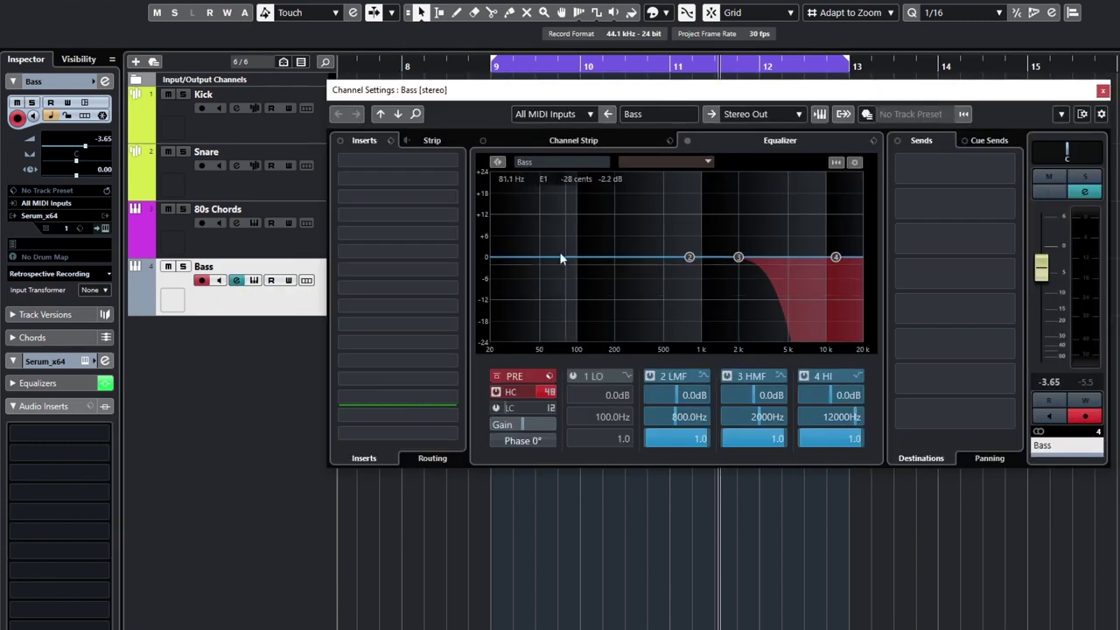
click(415, 223)
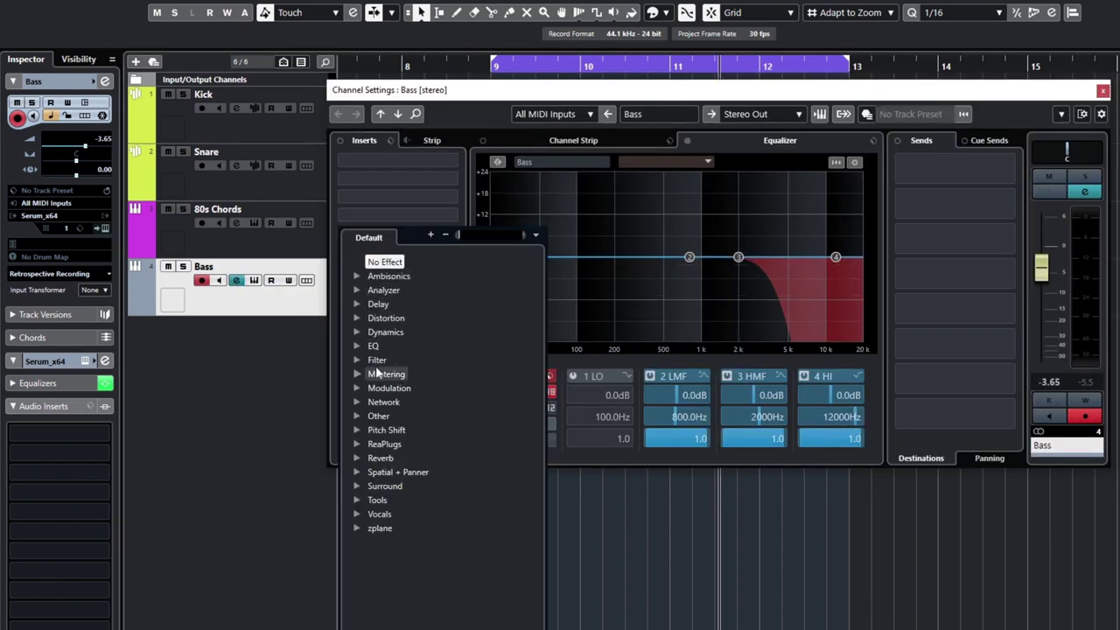
click(358, 457)
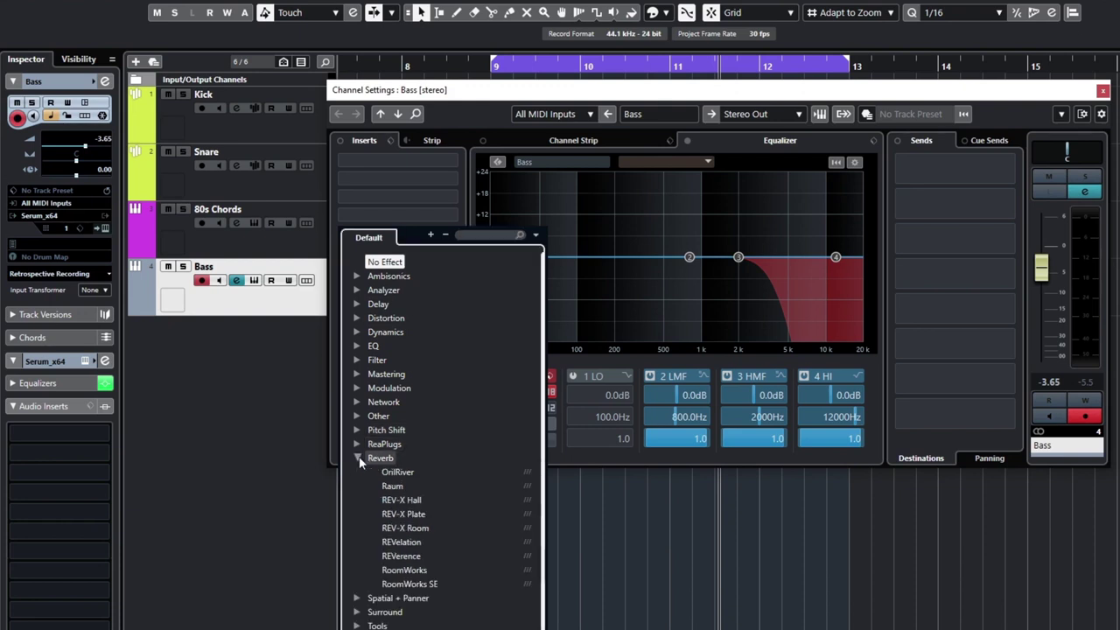
click(410, 584)
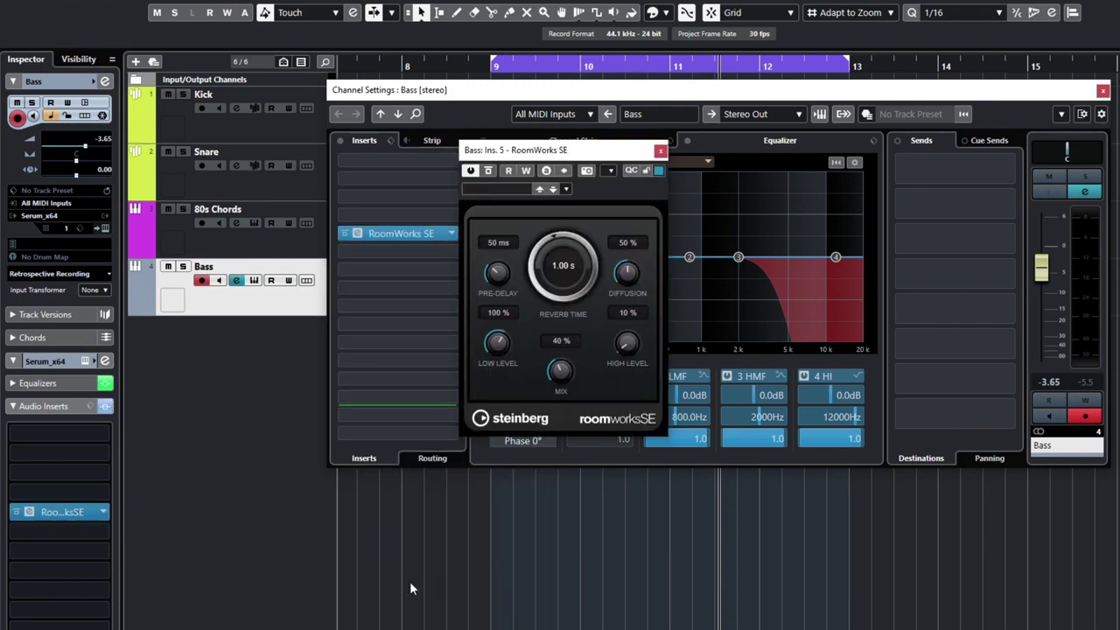
drag(591, 156, 727, 222)
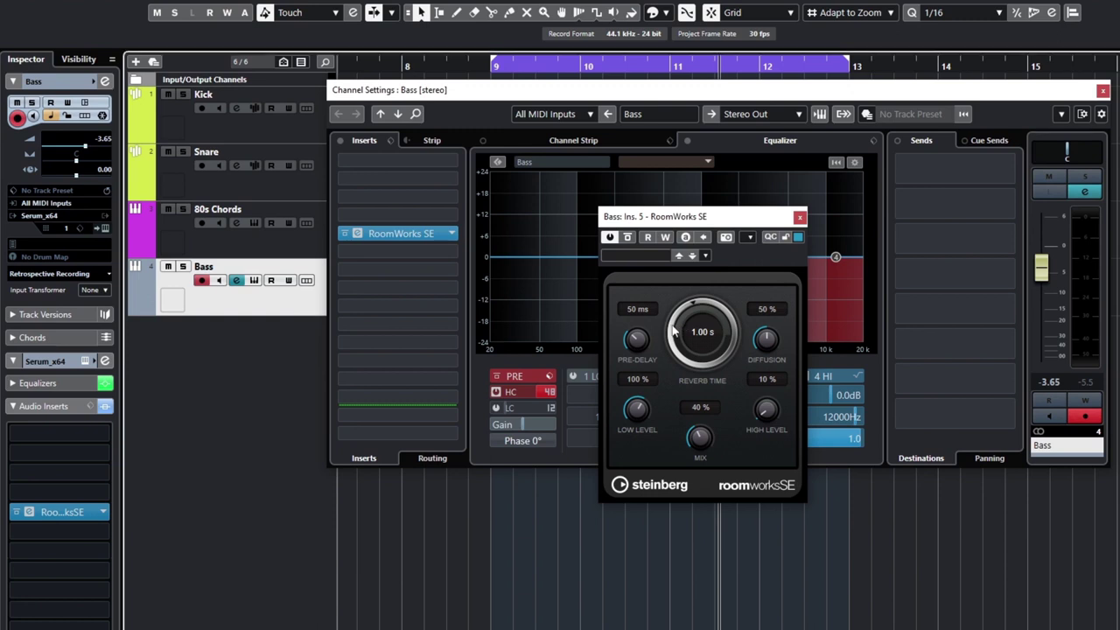
- Set the reverb to 6% mix and 1 ms pre-delay, with lower low level and higher high level
key(space)
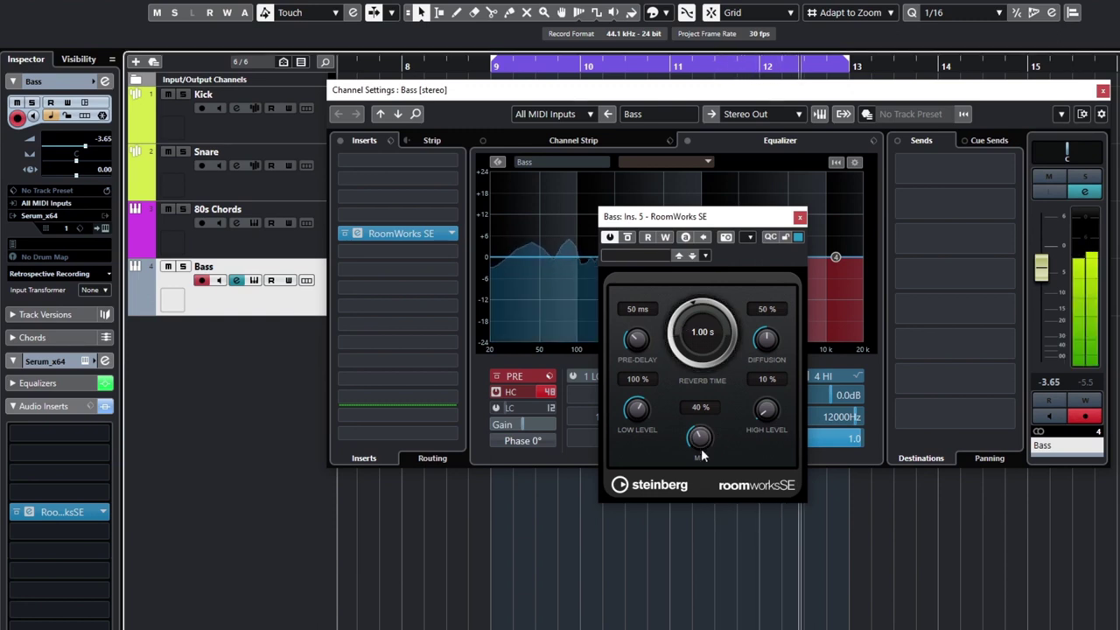
drag(701, 446, 697, 453)
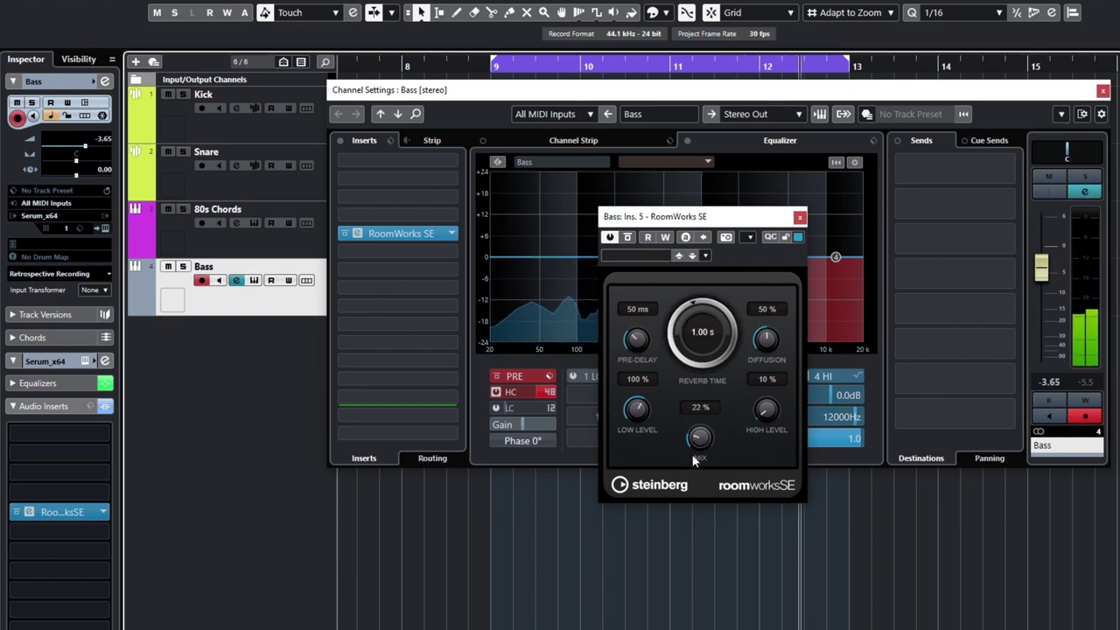
scroll(698, 446, down, 8)
drag(698, 443, 696, 446)
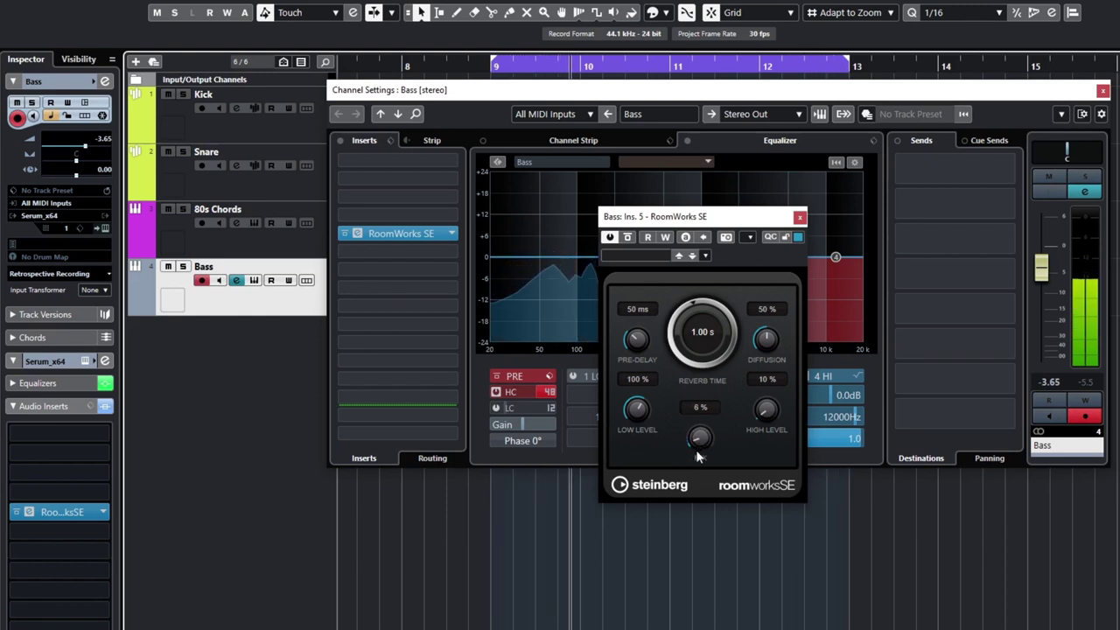
drag(637, 410, 623, 492)
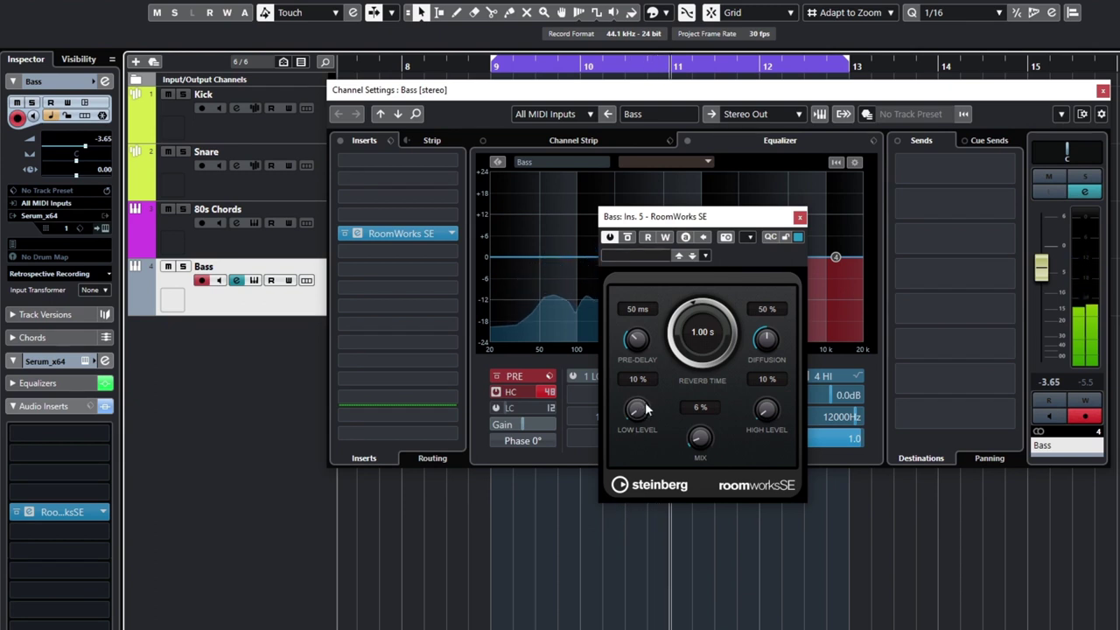
drag(641, 327, 635, 365)
drag(632, 358, 630, 362)
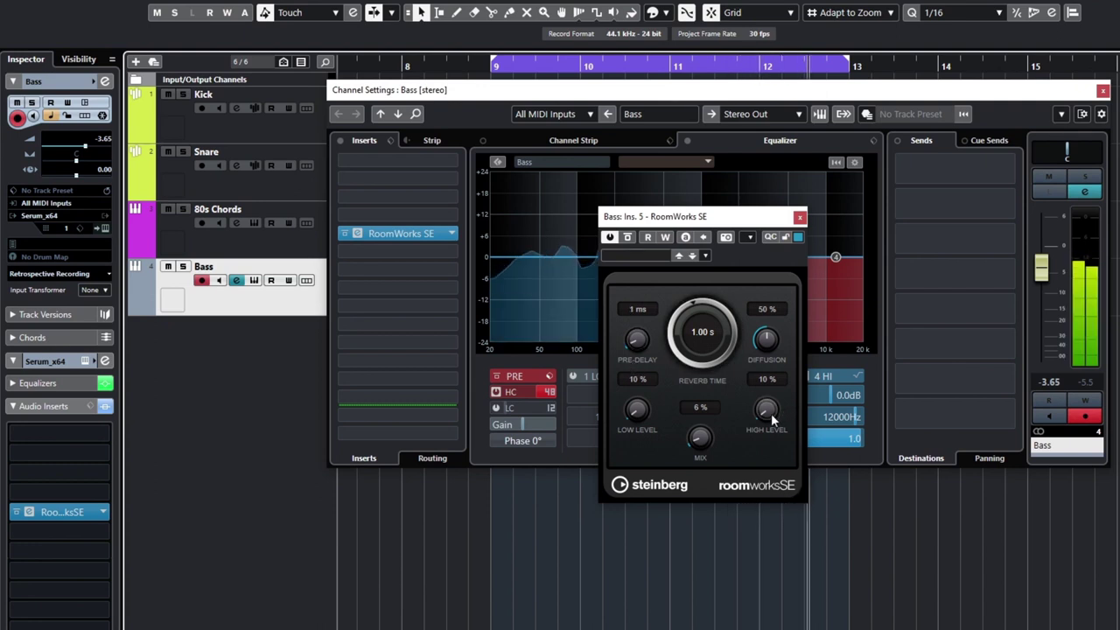
mouse_move(767, 412)
mouse_down()
mouse_move(778, 317)
mouse_move(751, 413)
mouse_move(767, 416)
mouse_up()
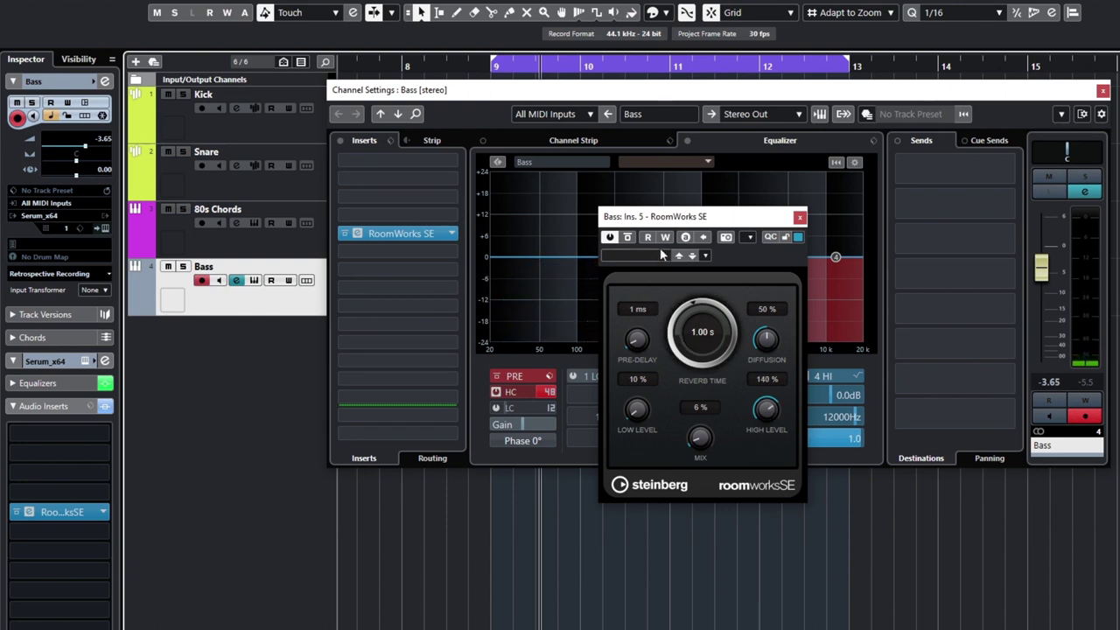
- Mute 80s Chords and A/B the Bass's RoomWorks SE reverb, leaving it active, then stop playback
click(628, 237)
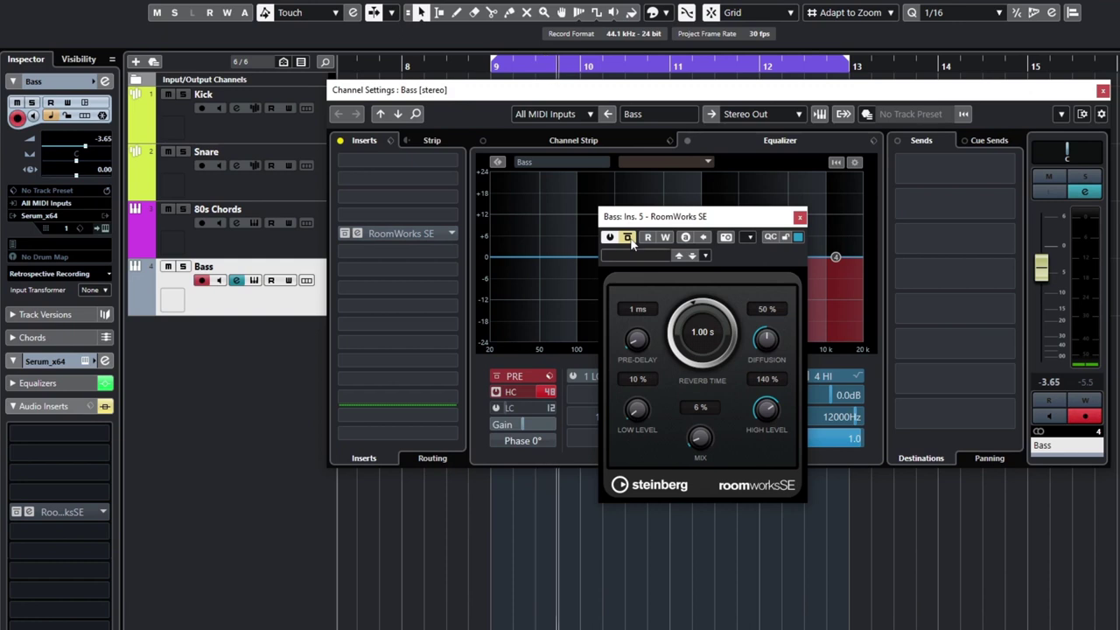
click(168, 211)
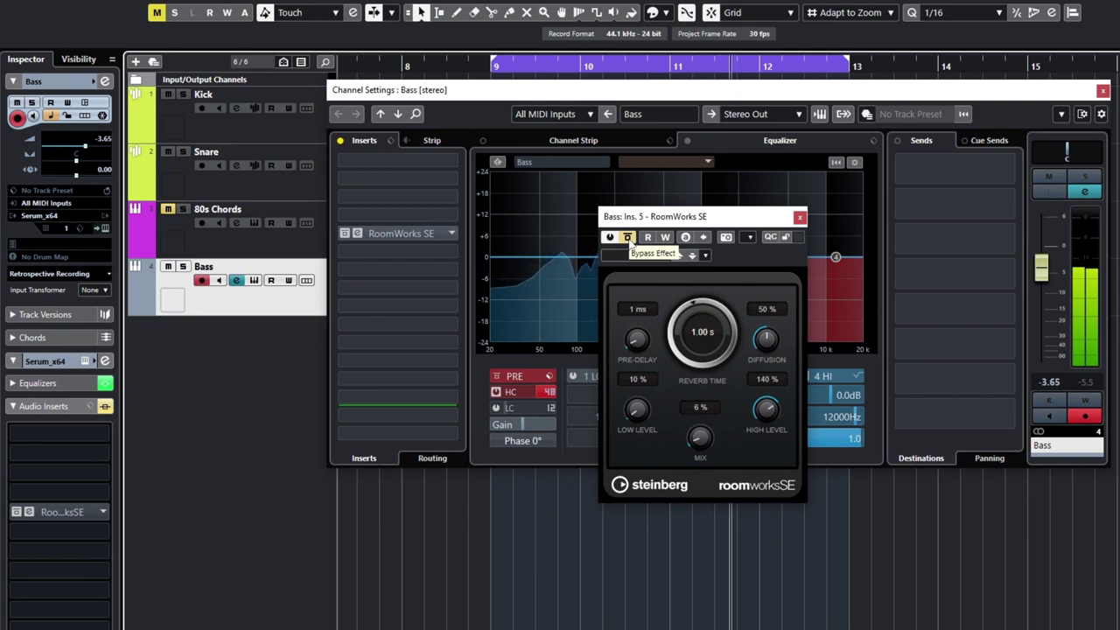
click(628, 237)
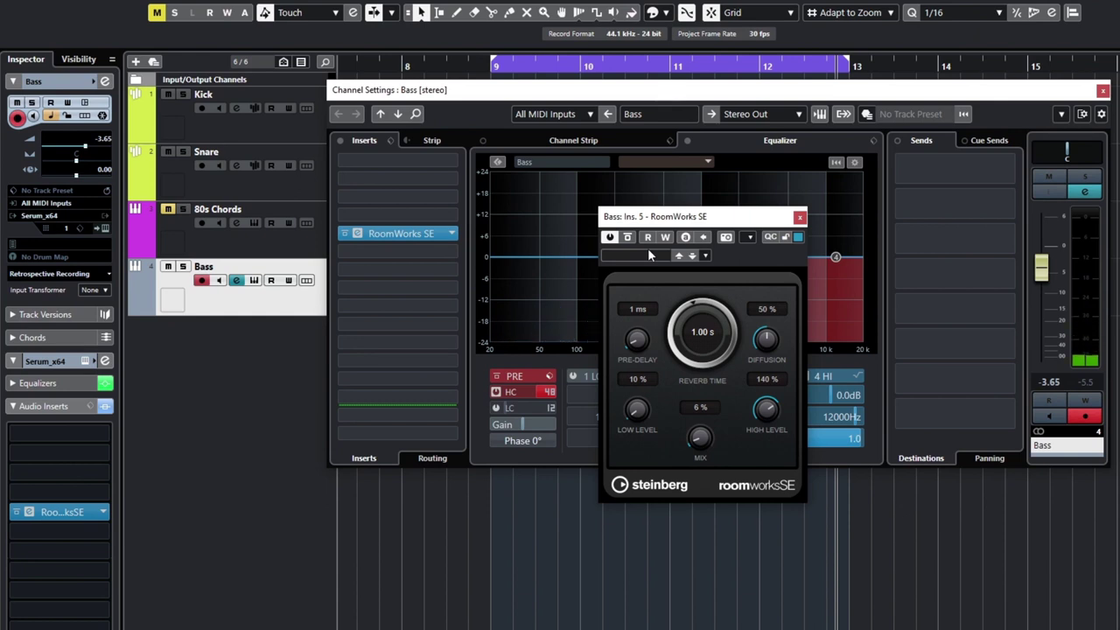
click(627, 237)
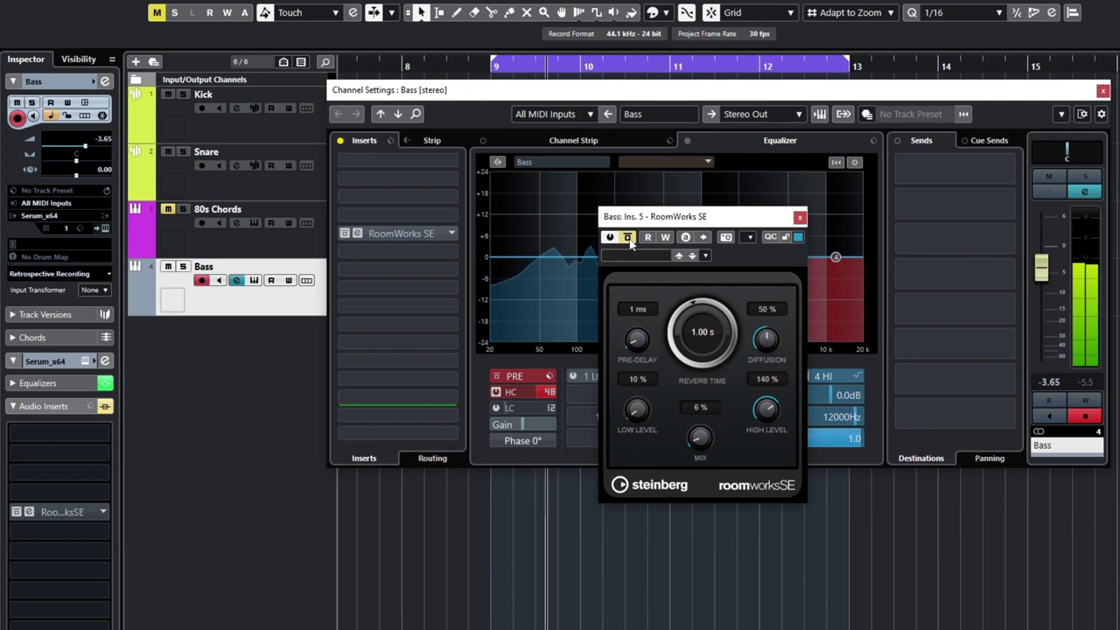
click(627, 237)
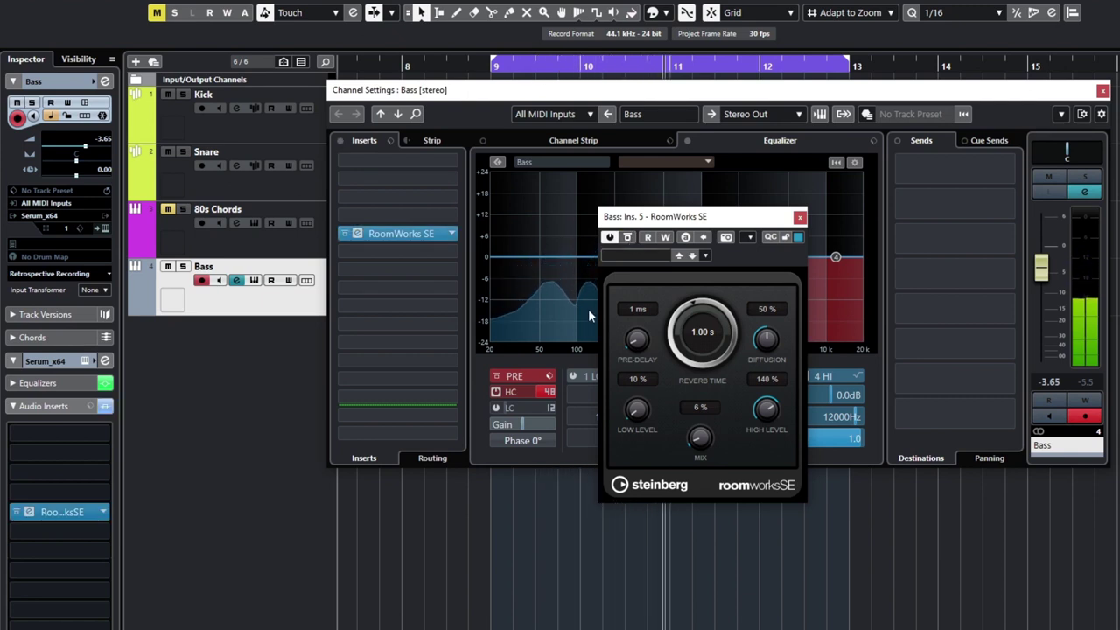
key(space)
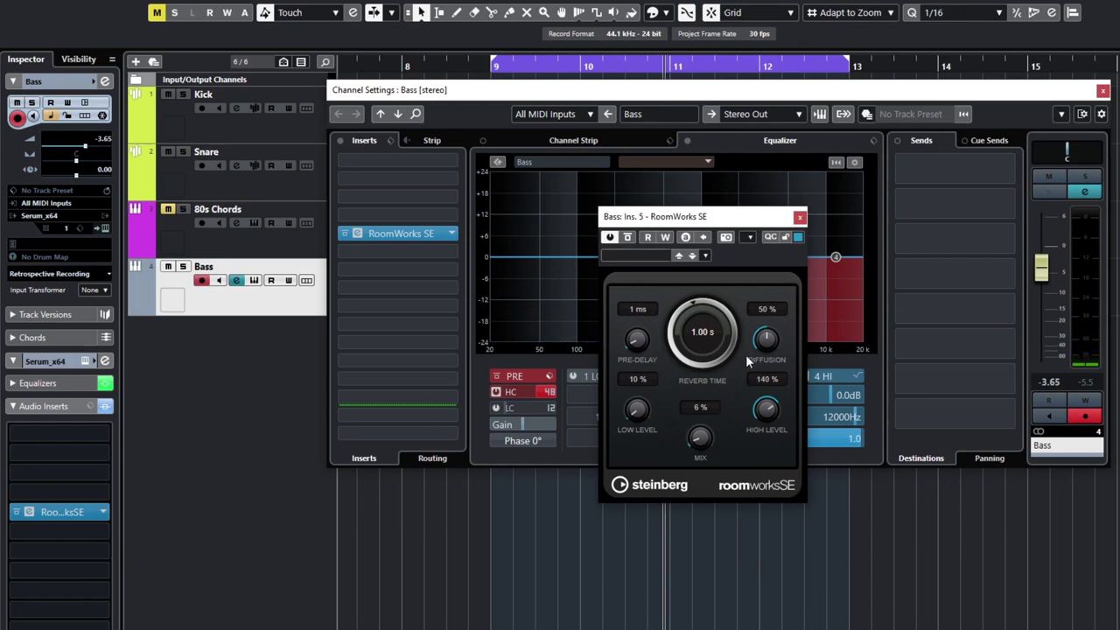
- Close the reverb panel and pull EQ band 2 to a -3.3 dB cut at about 118 Hz
click(543, 315)
key(space)
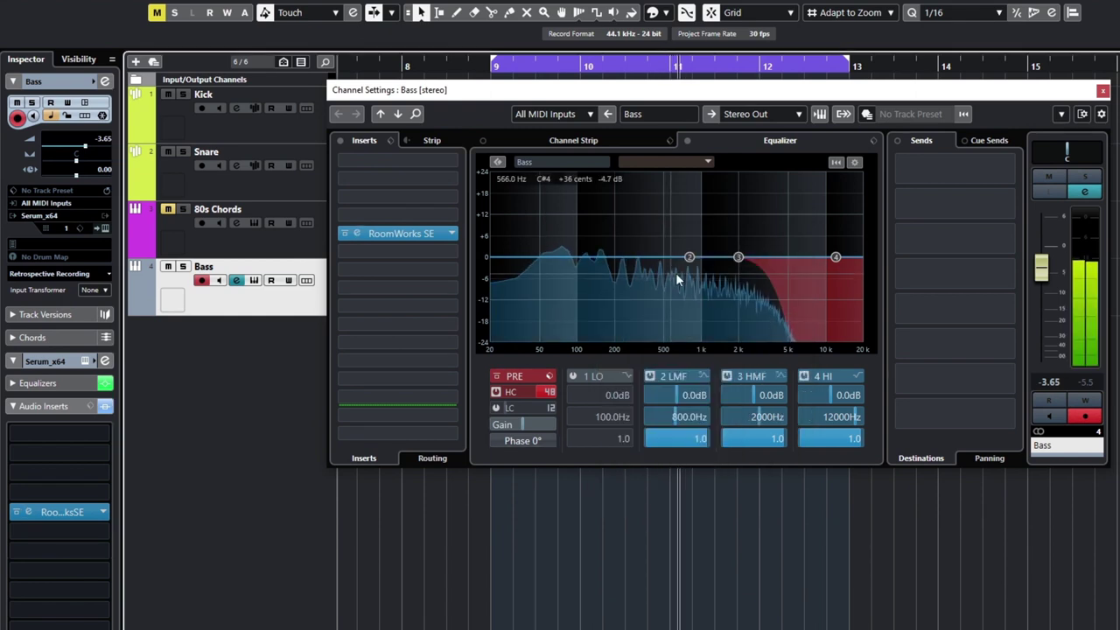
drag(692, 260, 586, 267)
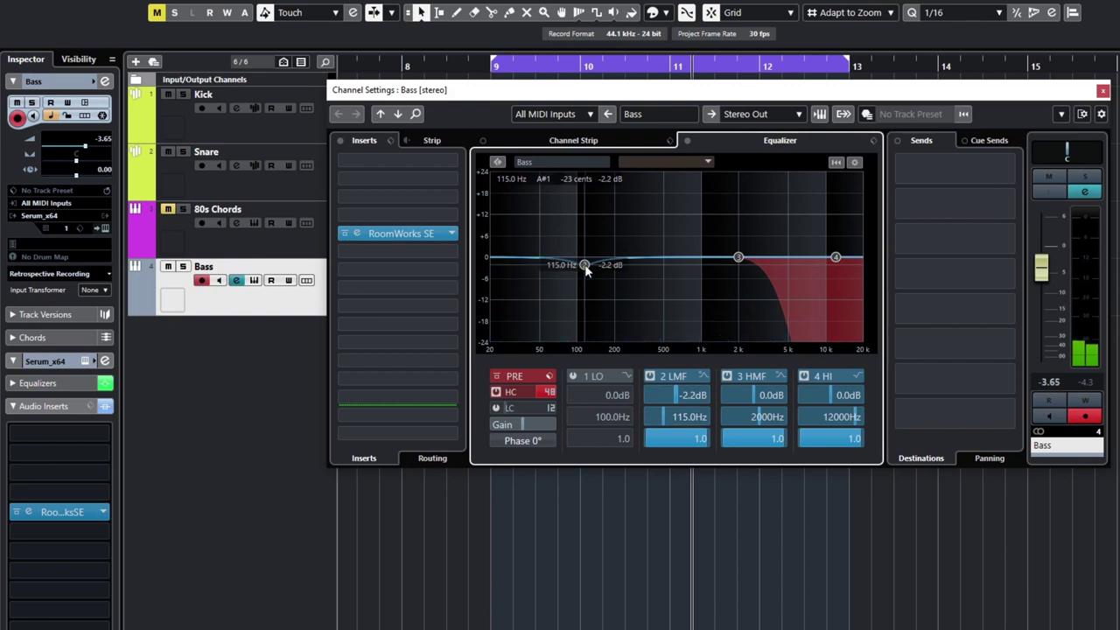
key(space)
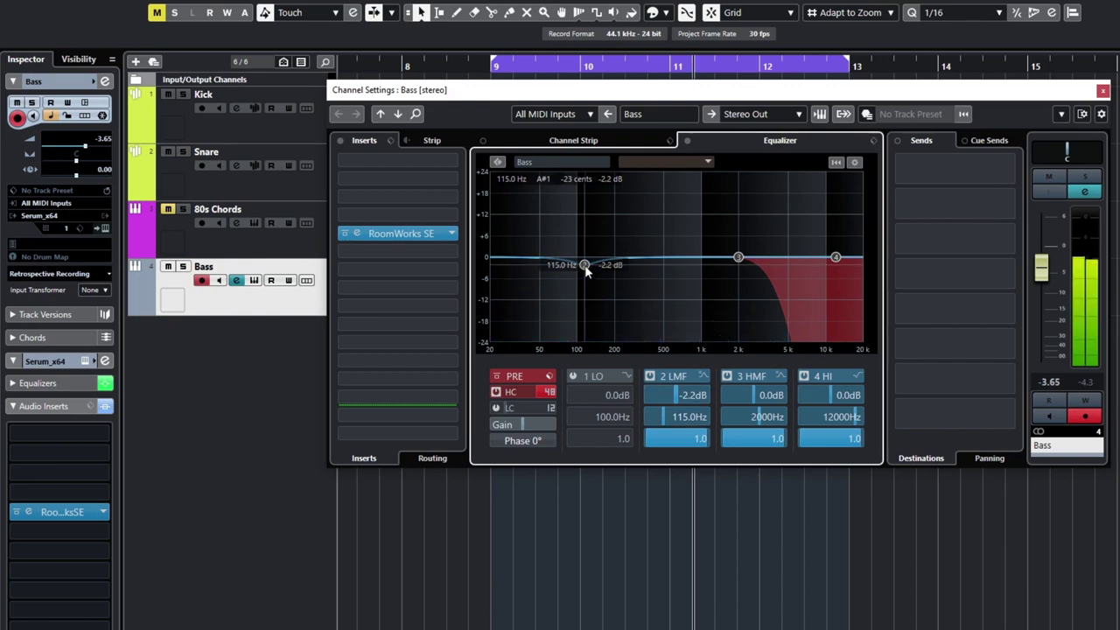
drag(585, 266, 586, 269)
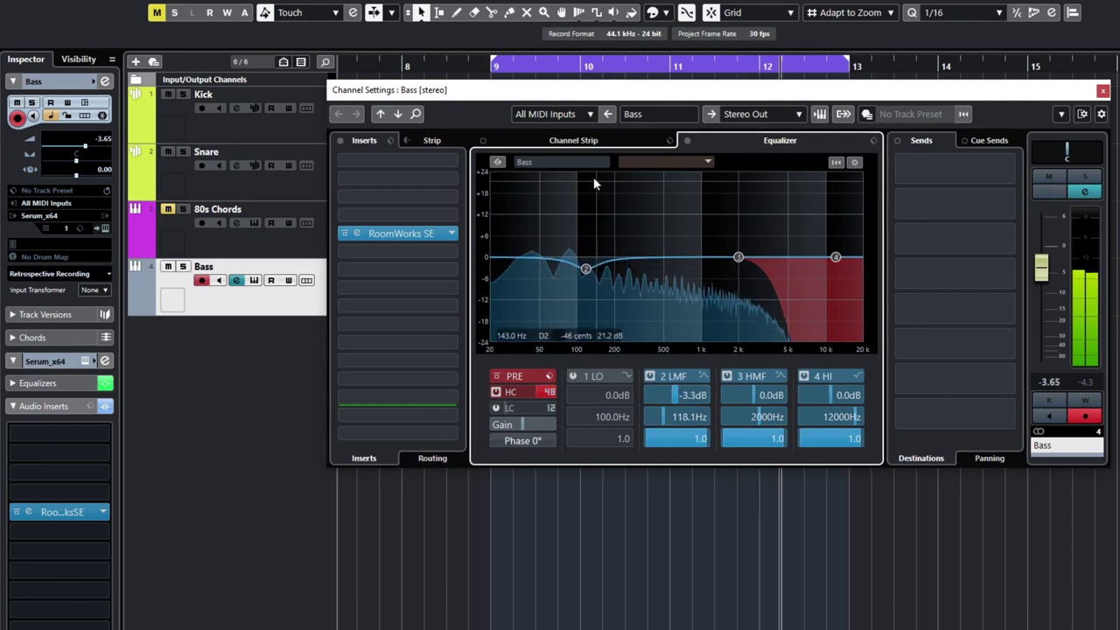
- Compare the Bass with the EQ bypassed and active, then close its channel settings
click(688, 141)
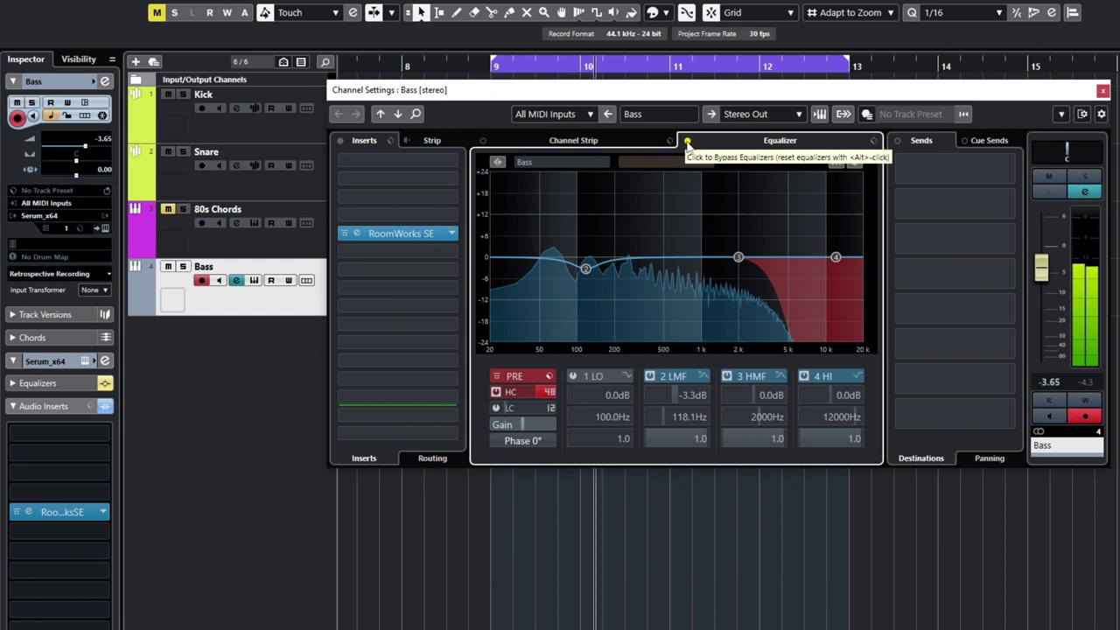
click(687, 140)
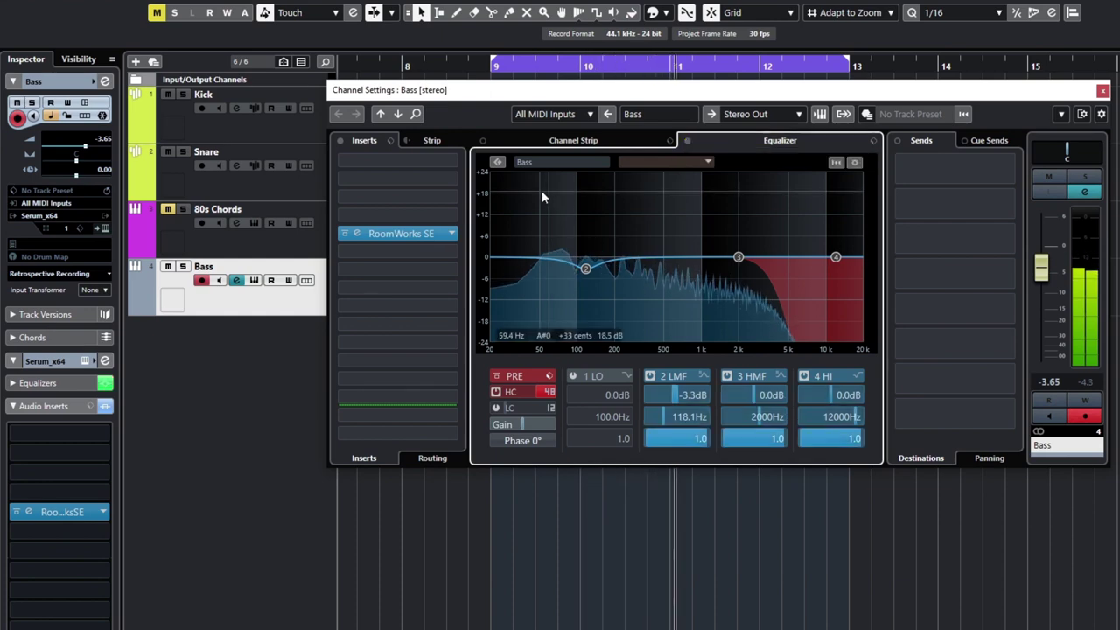
key(Escape)
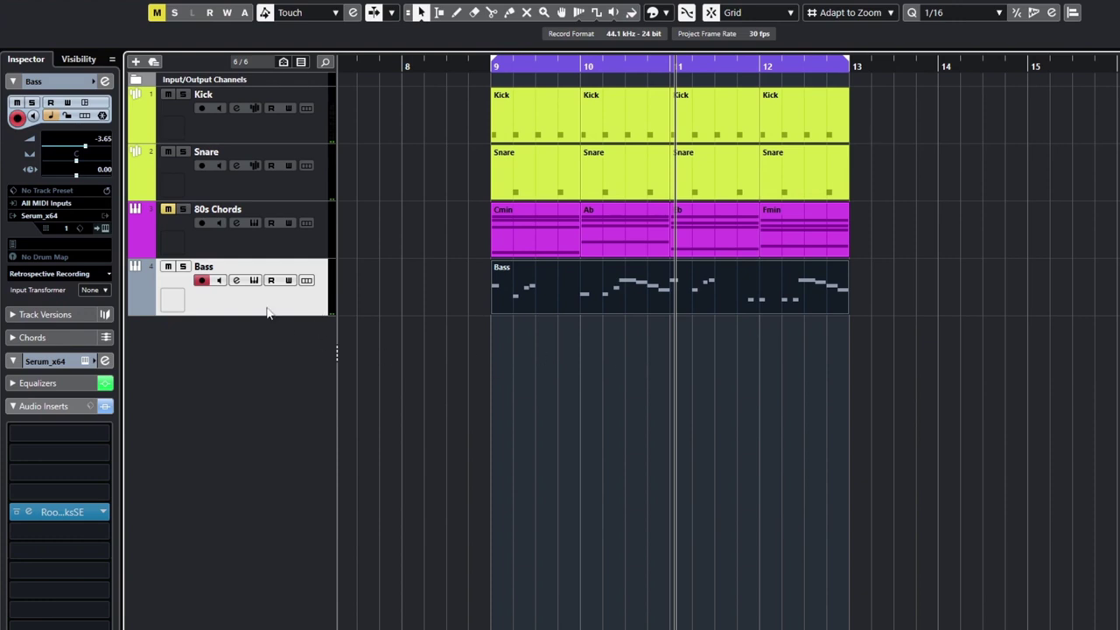
- Swap the Bass instrument from Serum_x64 to Vital and move Vital's editor window into view
click(79, 218)
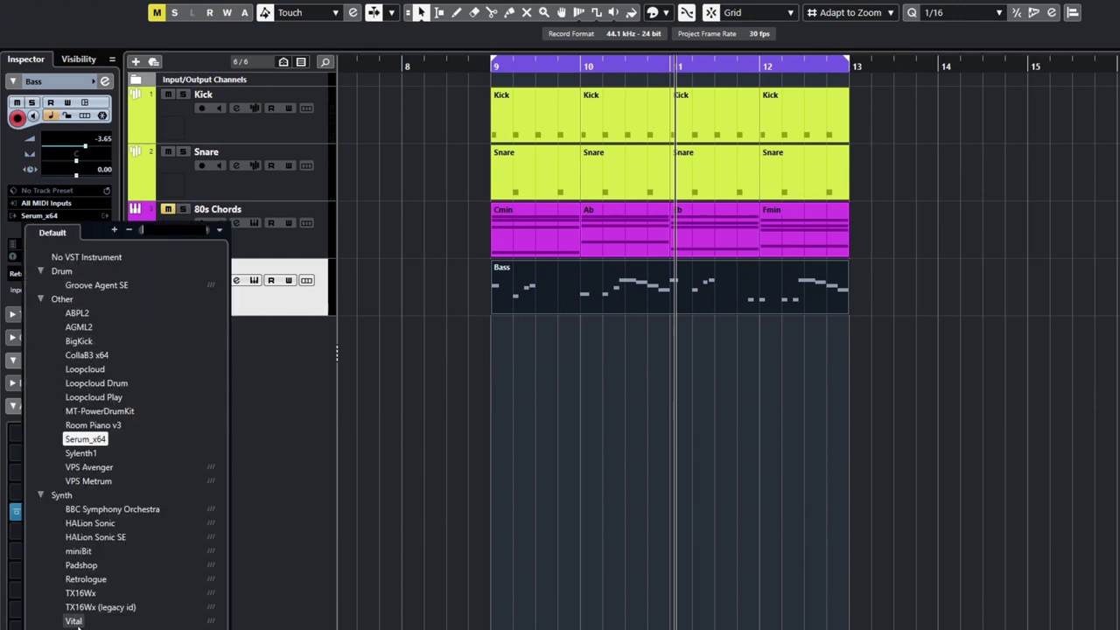
key(Escape)
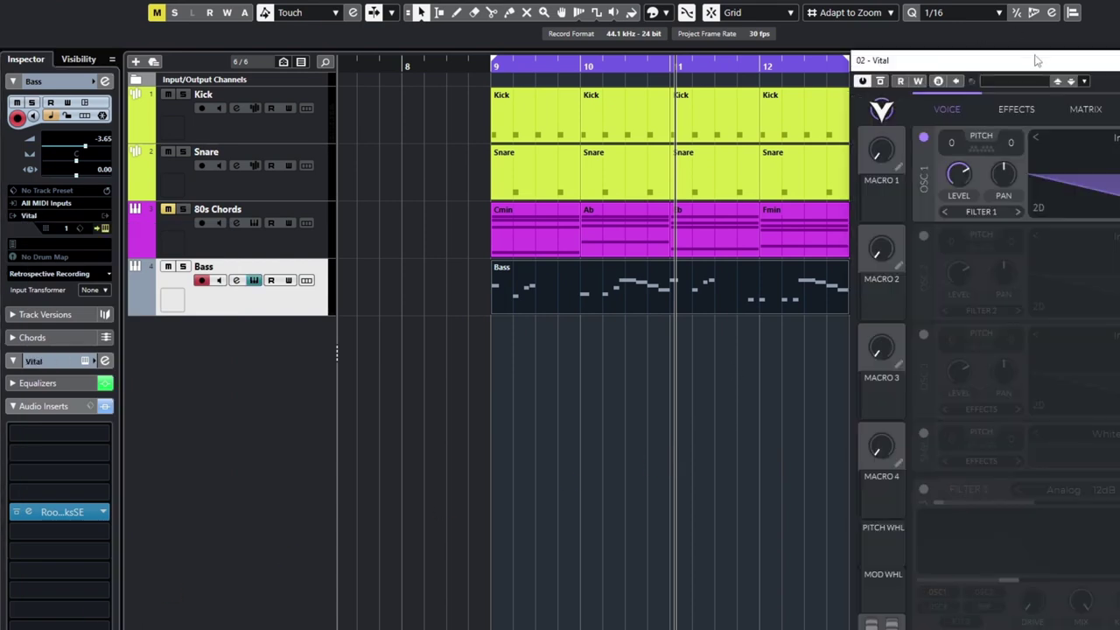
drag(1036, 57, 378, 7)
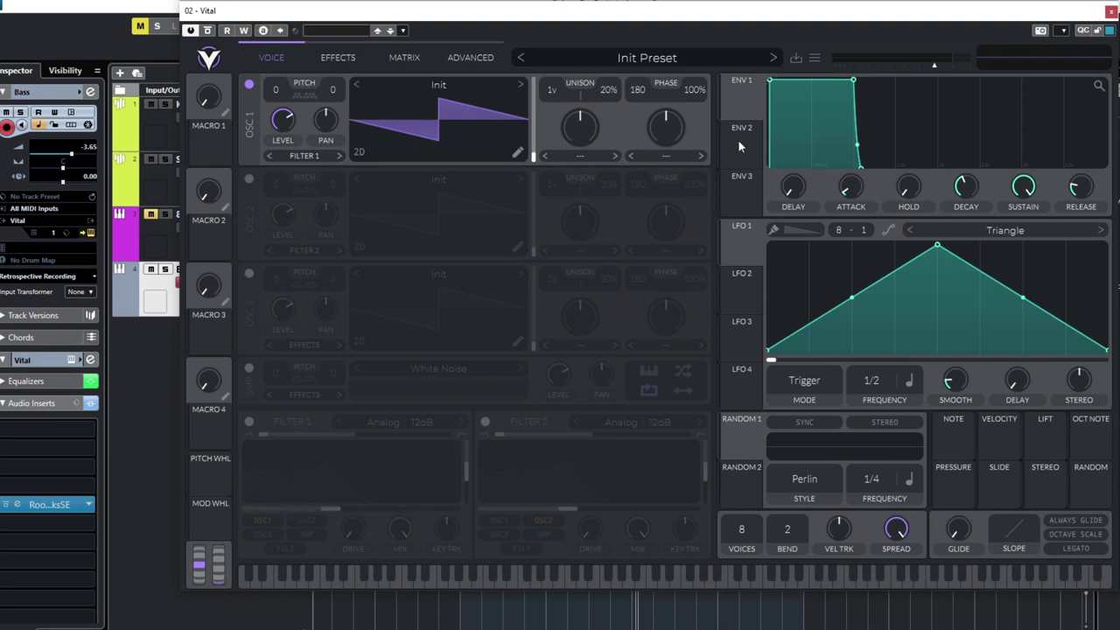
- Search Vital's preset browser for 'wah' and load BTP 80s Wah Bass
click(816, 59)
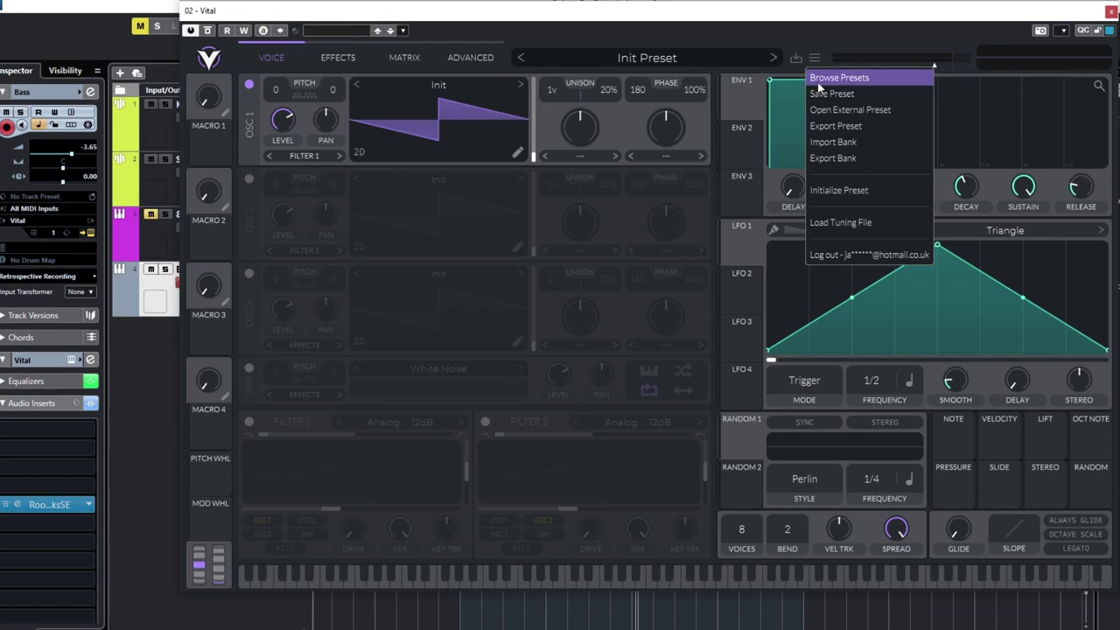
click(824, 79)
click(298, 317)
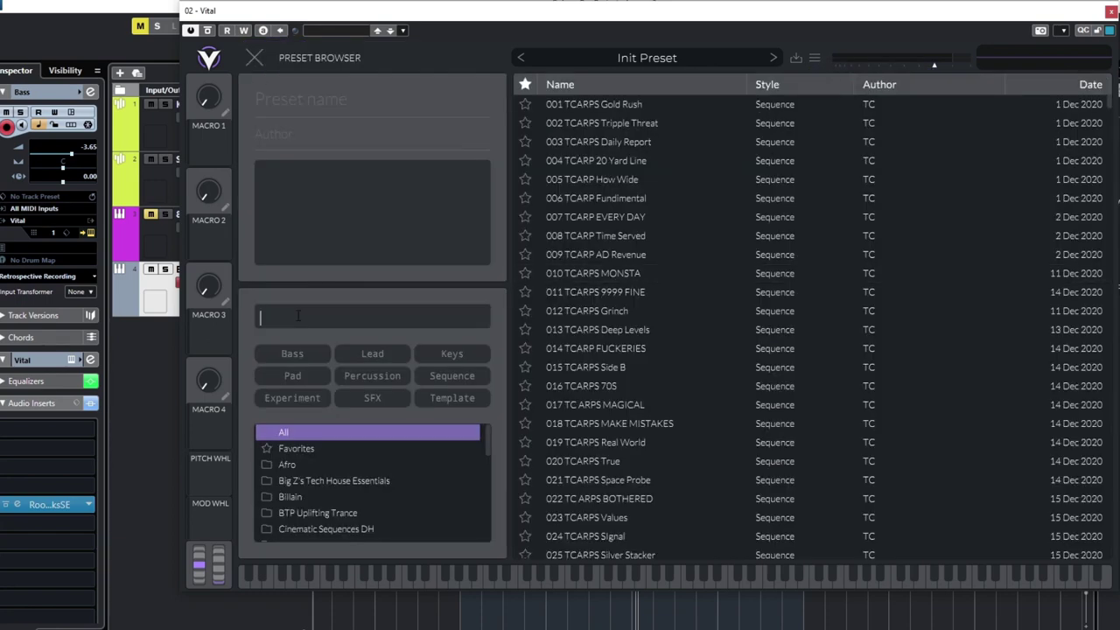
text(wah)
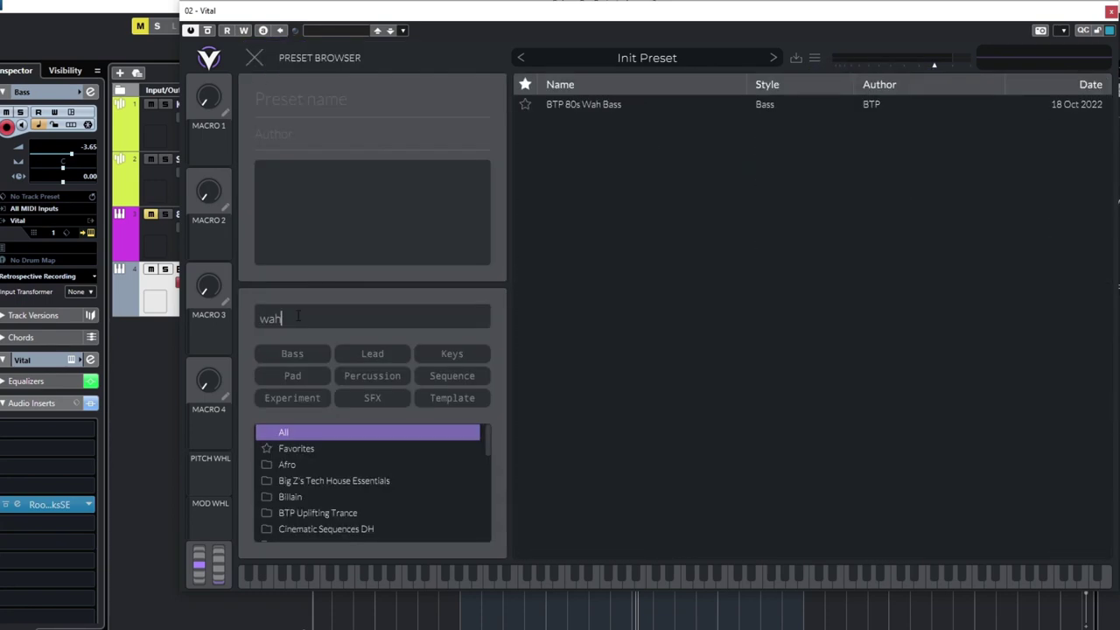
click(815, 58)
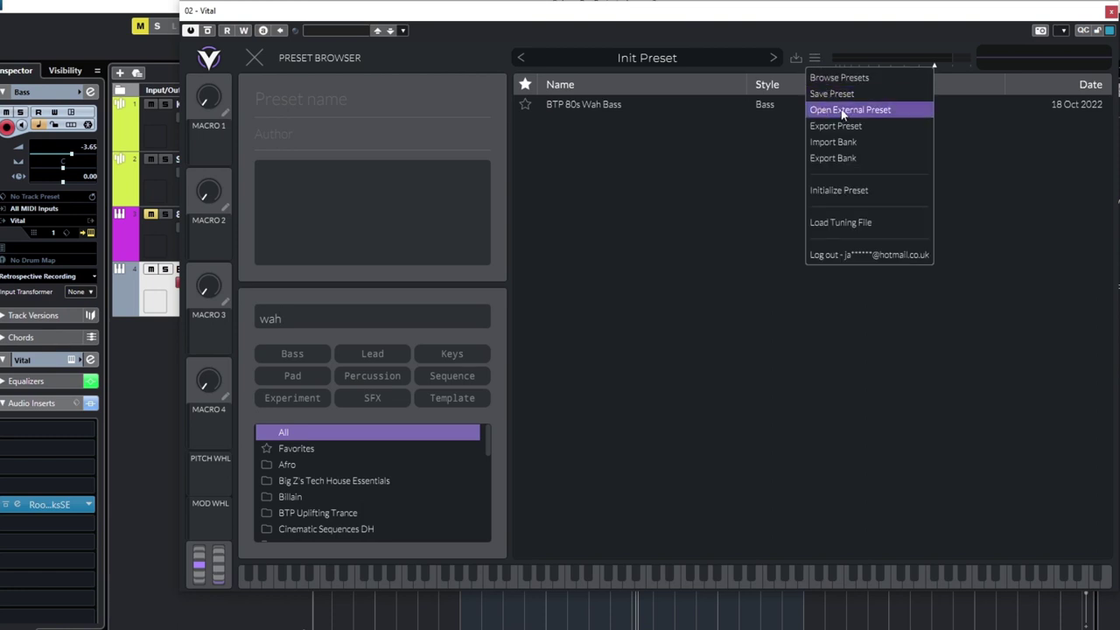
click(608, 122)
click(595, 107)
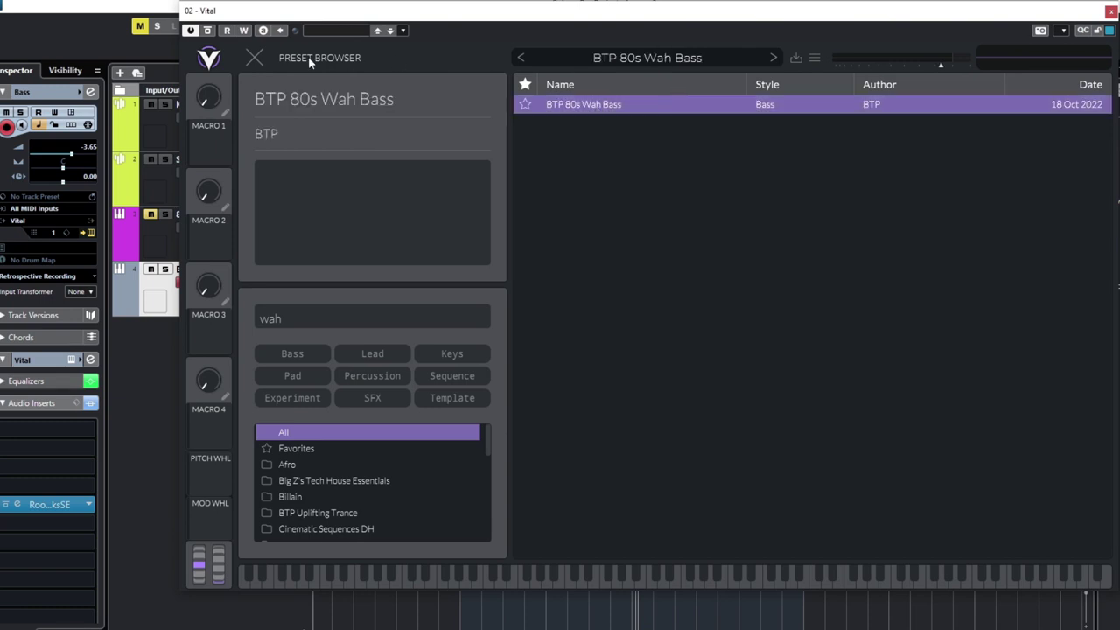
- Close the preset browser, audition the wah bass, and show Vital's Effects page with EQ and Reverb
click(254, 57)
drag(722, 17, 707, 17)
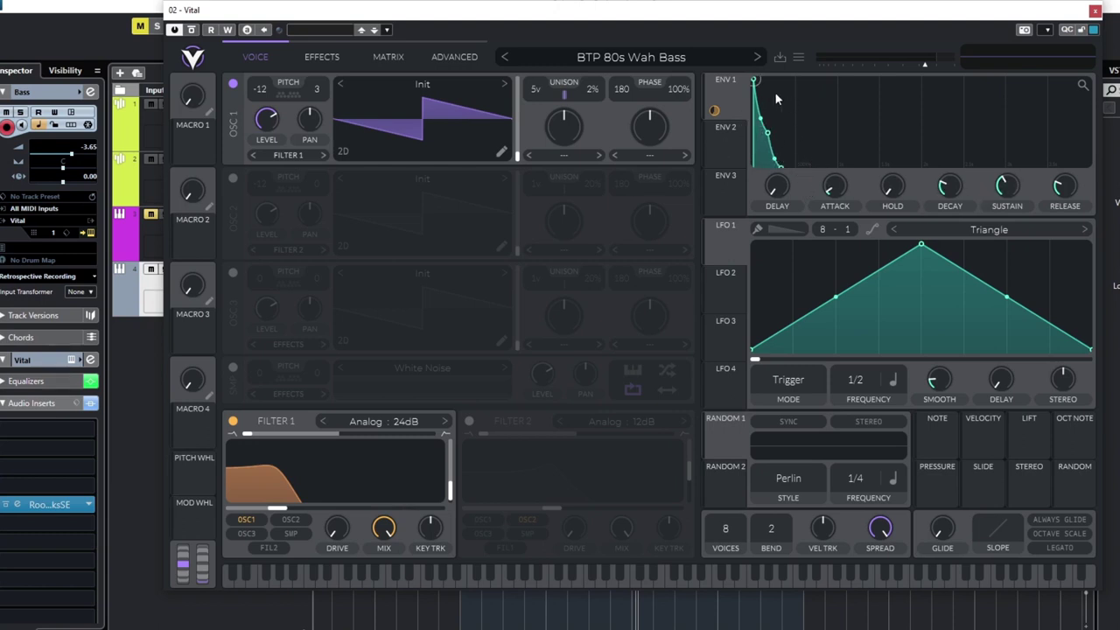
mouse_move(716, 111)
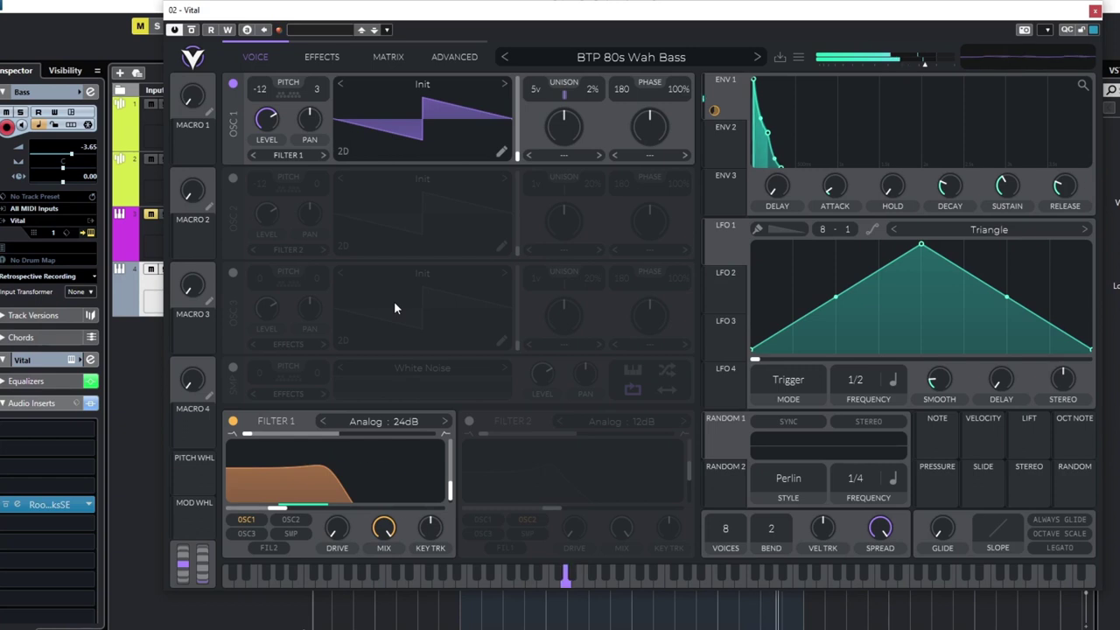
click(326, 56)
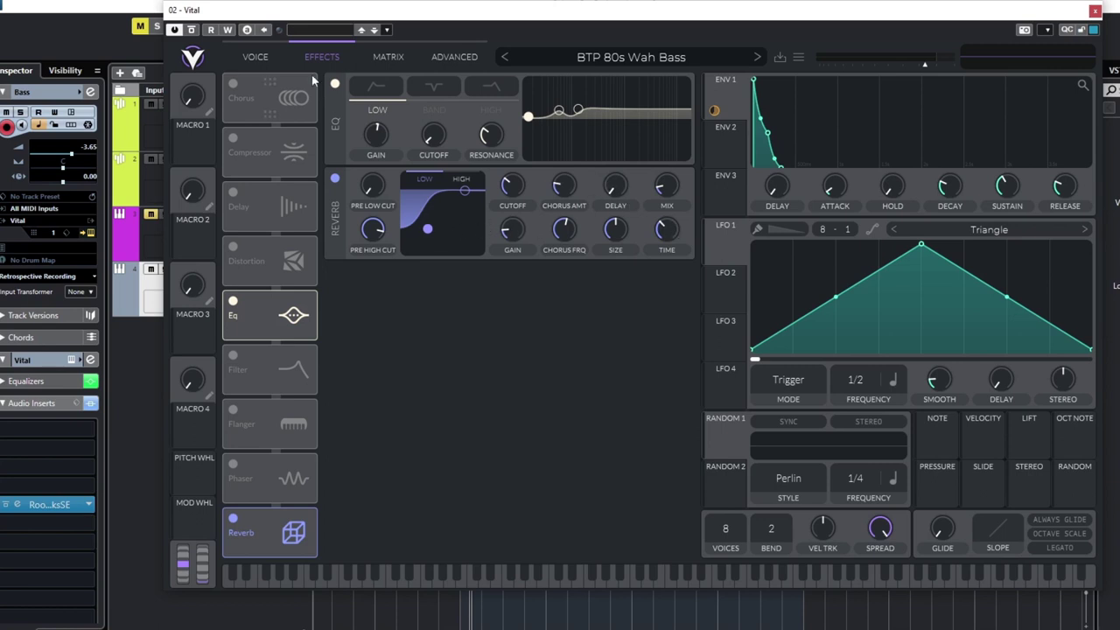
- On Vital's Voice page, extend the ENV 1 decay to 0.511 seconds
click(254, 57)
drag(949, 188, 953, 189)
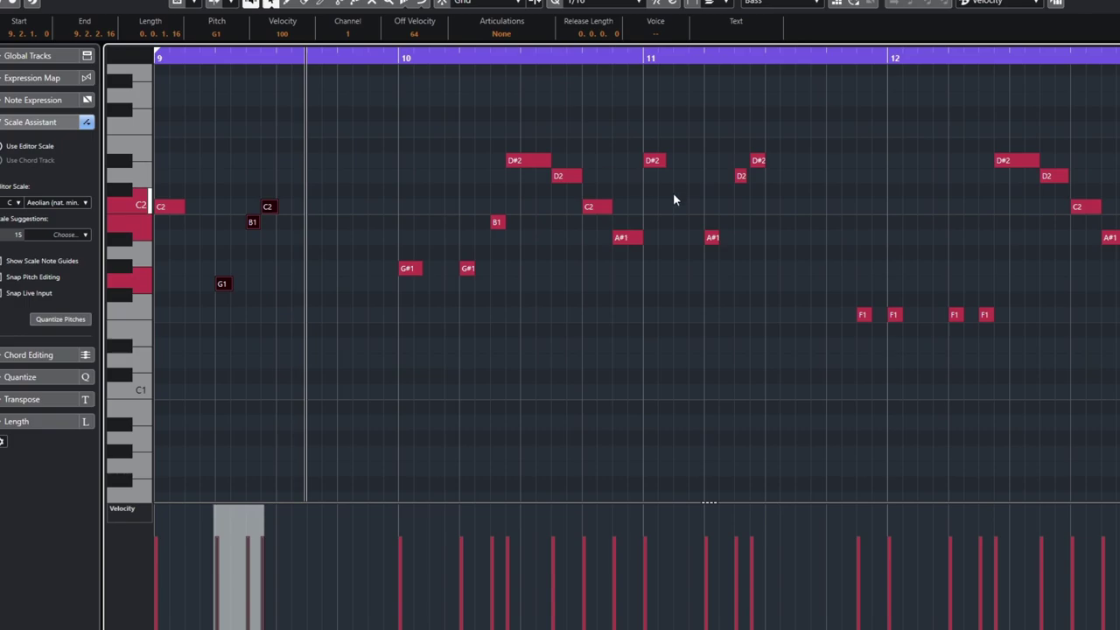
- Leave the Key Editor, make the Bass track purple, and drag it above 80s Chords into third place
key(Escape)
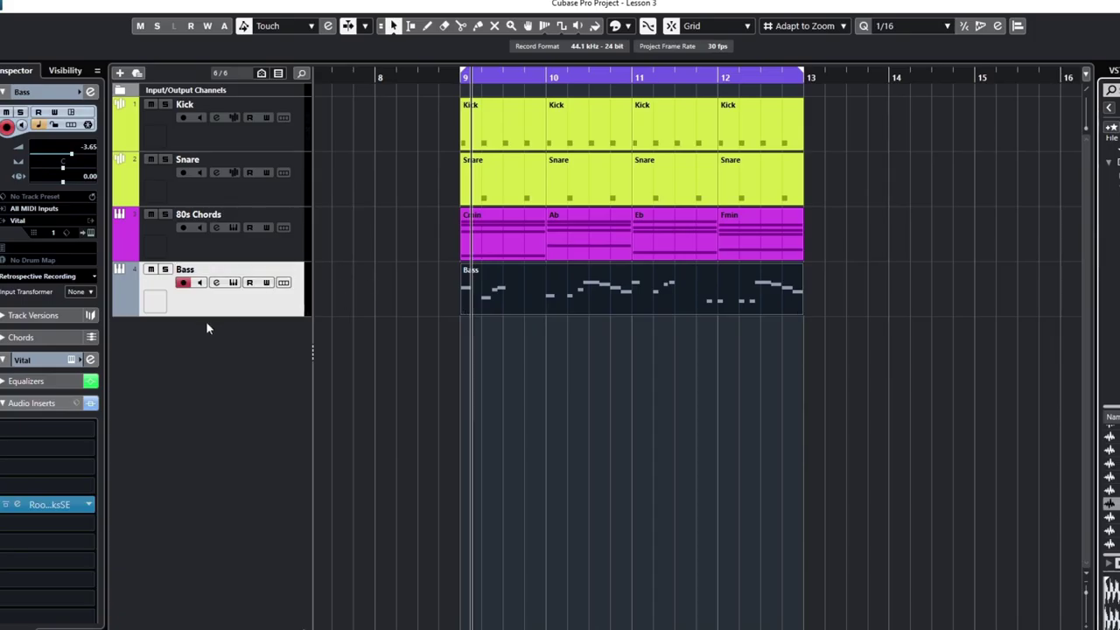
click(127, 301)
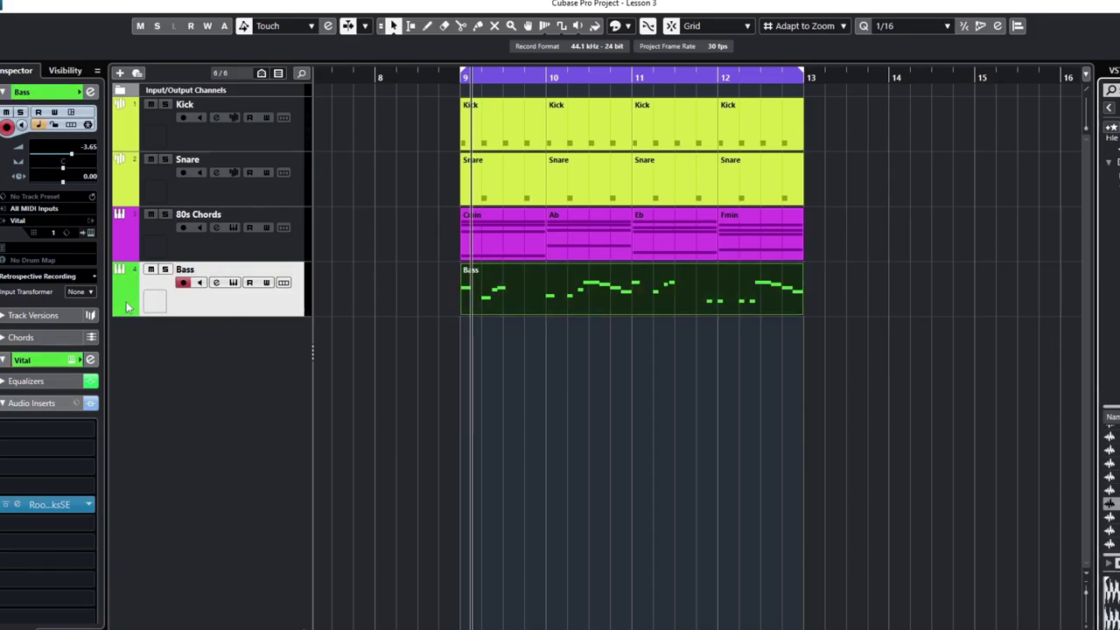
drag(126, 301, 216, 258)
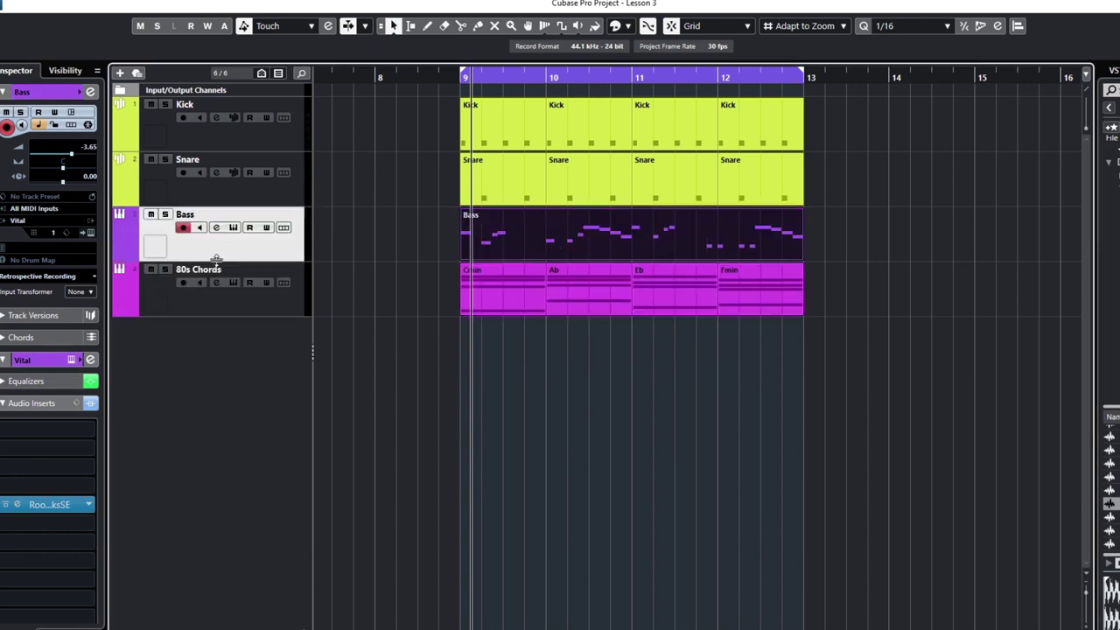